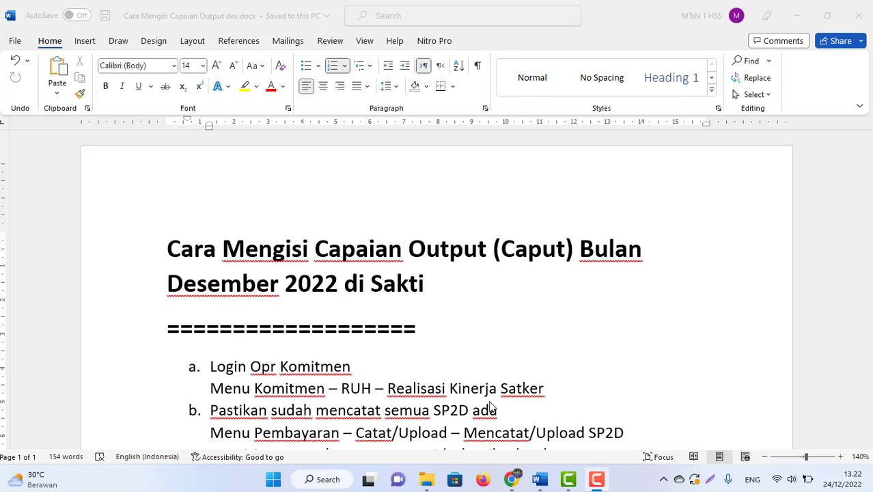
Switch to SAKTI in Chrome and open the Mencatat/Upload SP2D page of the Pembayaran module to check for unrecorded SP2D
click(511, 479)
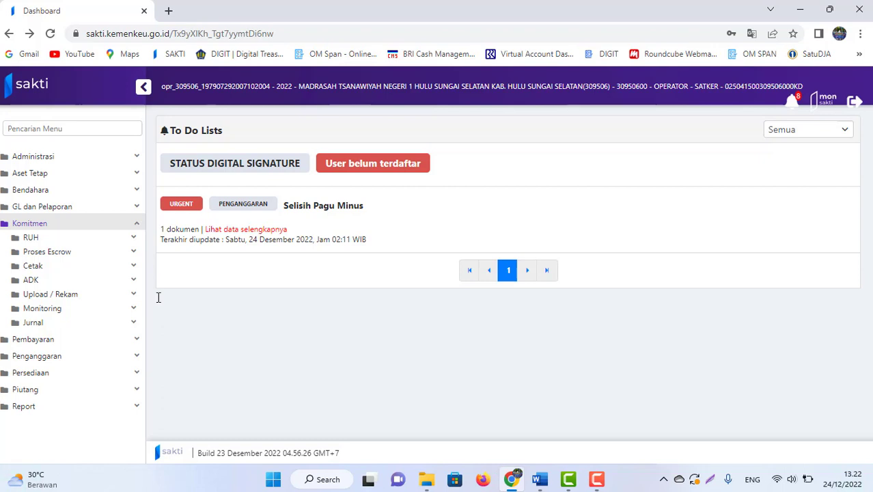
click(37, 342)
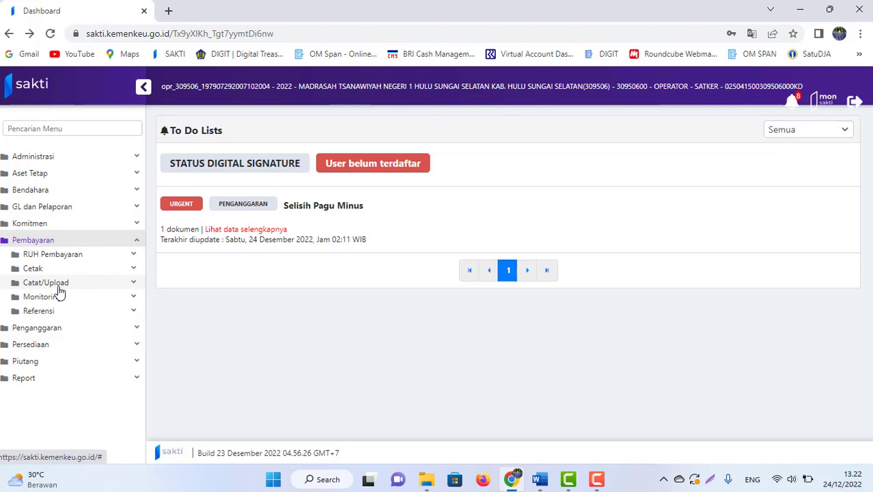
click(59, 284)
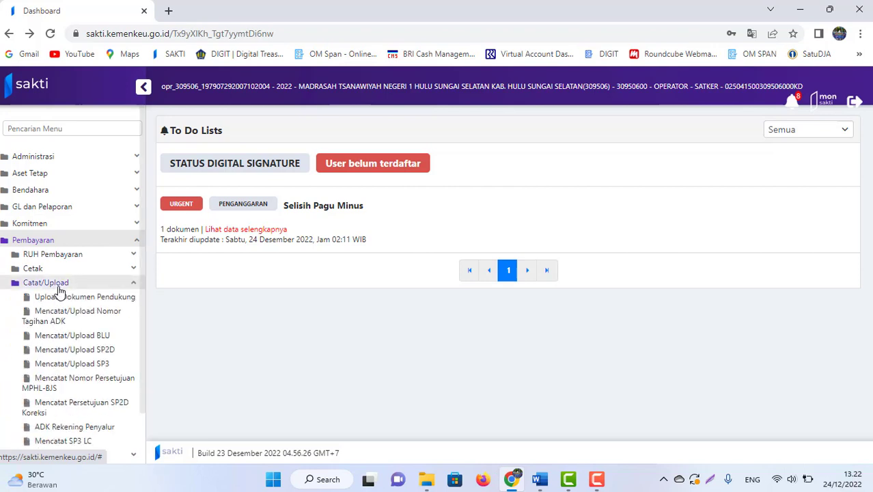
click(91, 350)
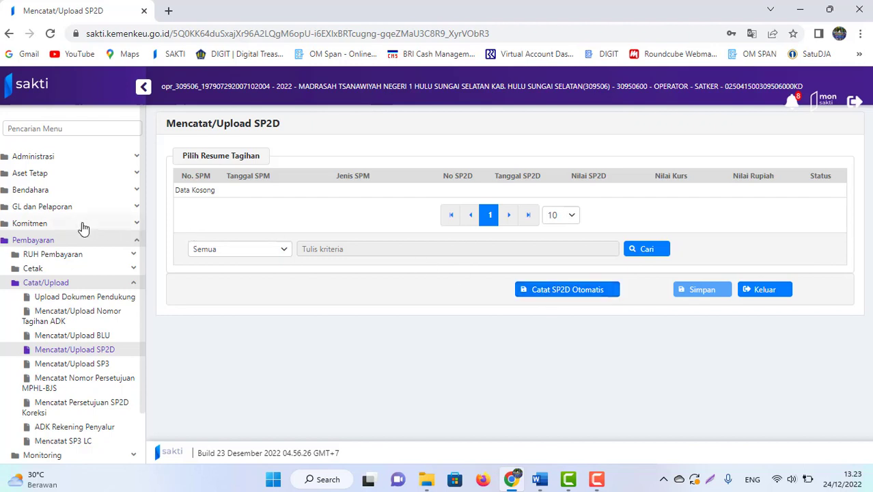
Open the Realisasi Kinerja Satker form from the RUH group of the Komitmen module
click(49, 225)
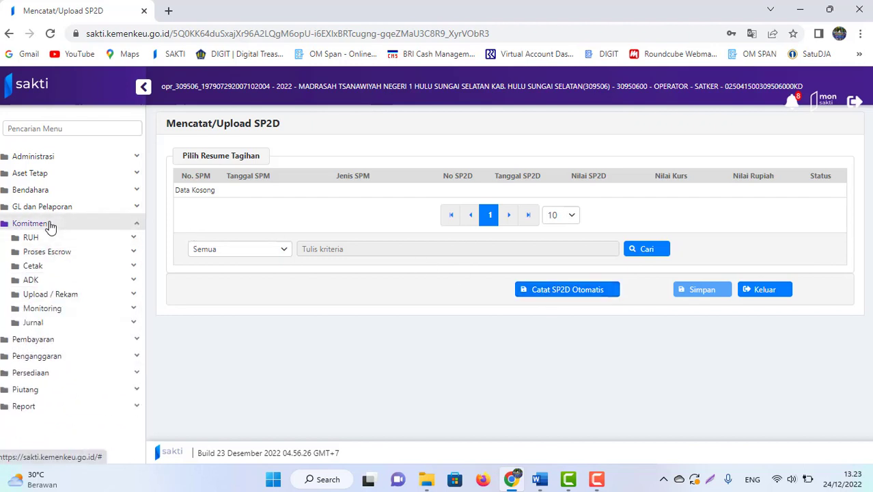
click(27, 237)
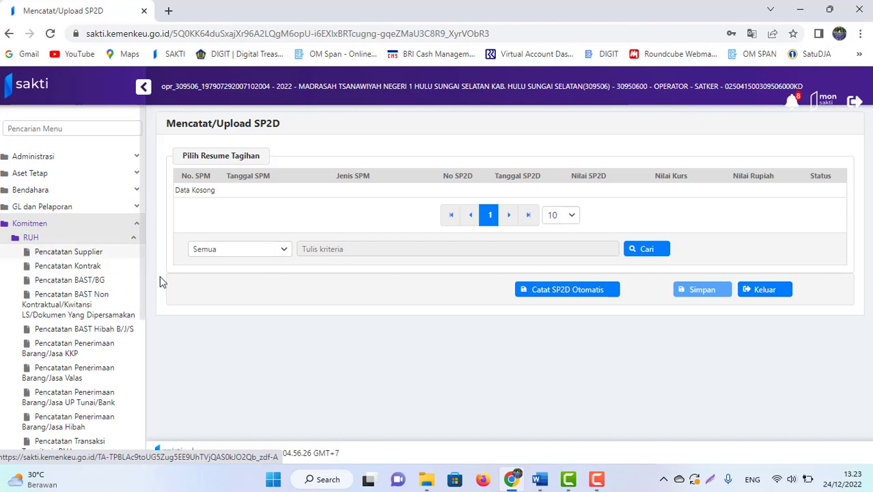
drag(143, 278, 140, 376)
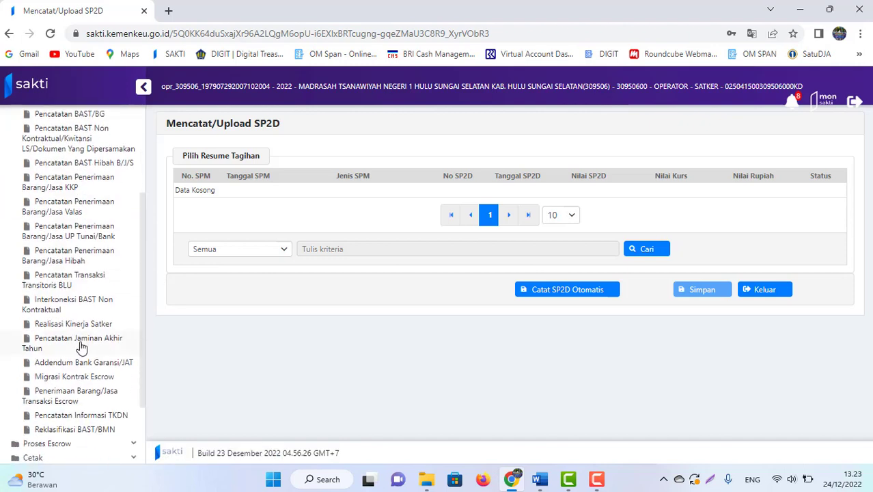
click(48, 324)
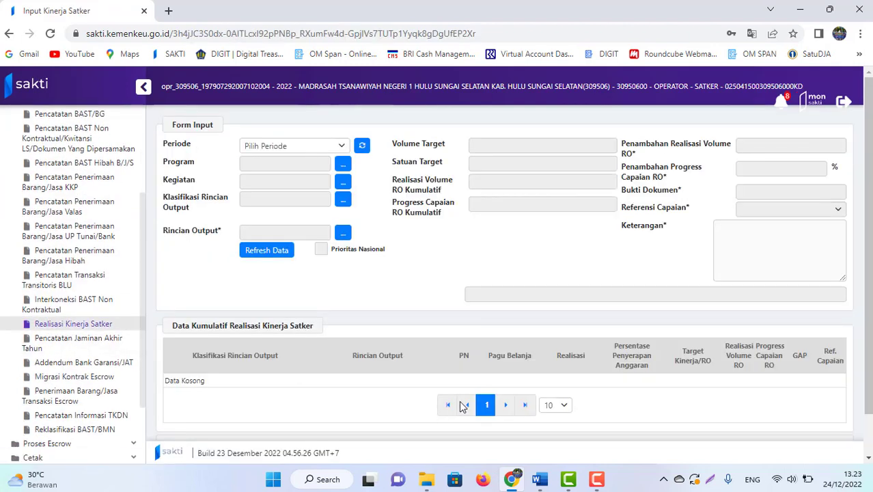
Switch to the Word guide and review the cumulative PCRO and RVRO rules for fully achieved targets in section c
key(alt+Tab)
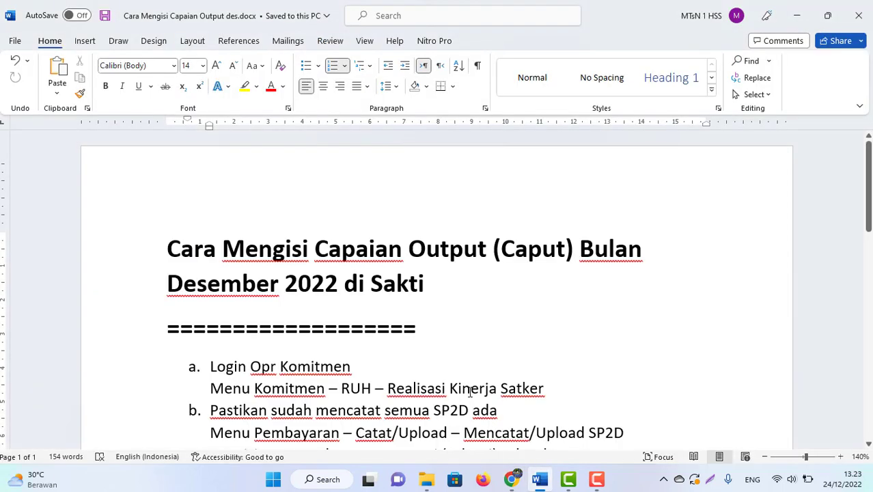
scroll(470, 391, down, 2)
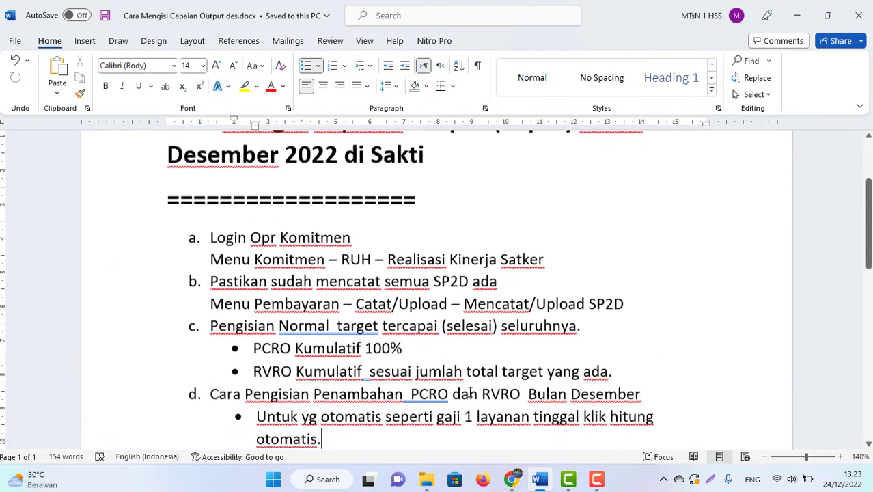
scroll(470, 391, down, 1)
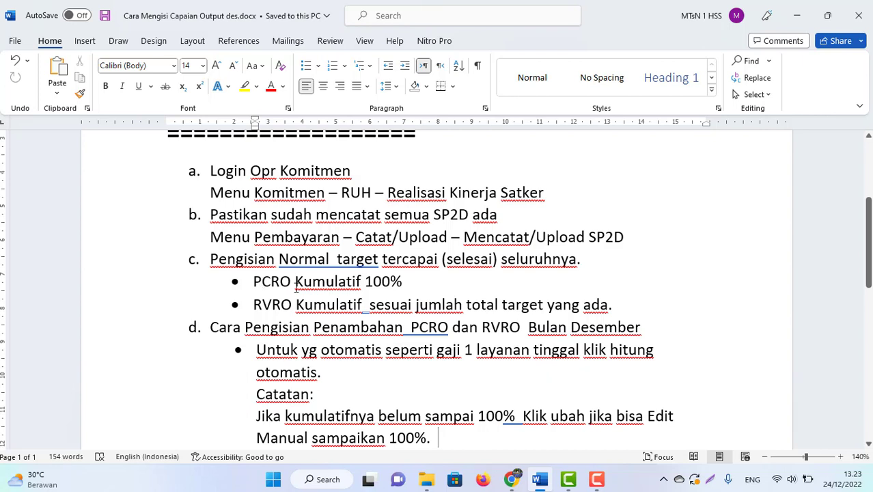
click(403, 282)
shift+click(295, 282)
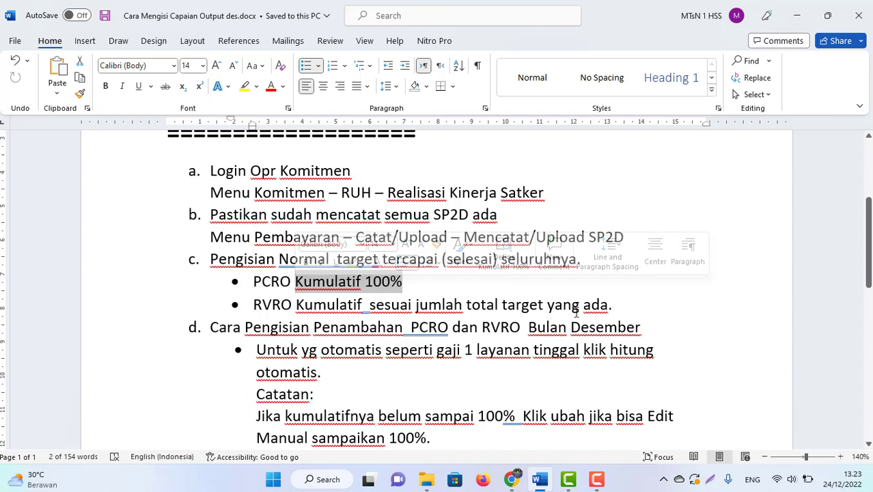
click(609, 308)
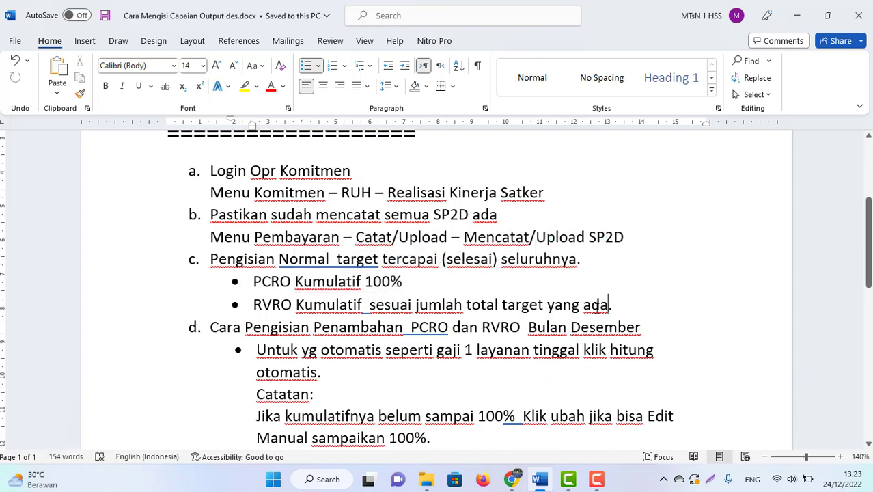
drag(607, 307, 253, 307)
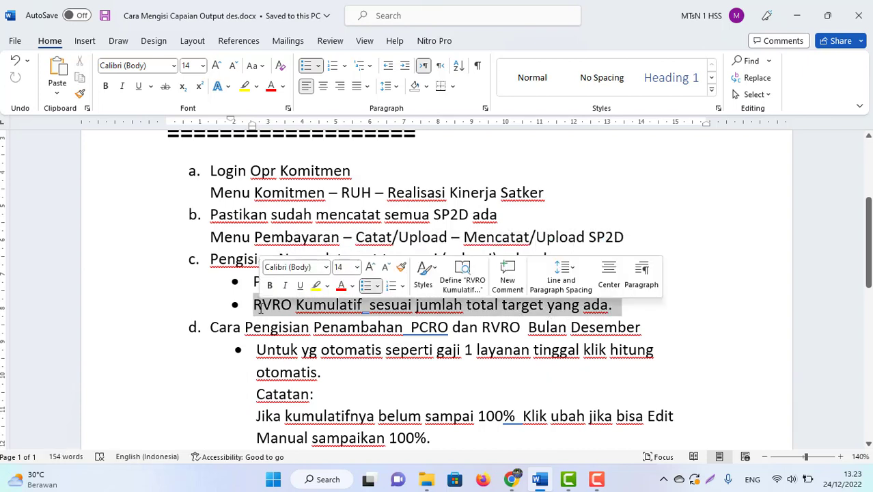
click(451, 327)
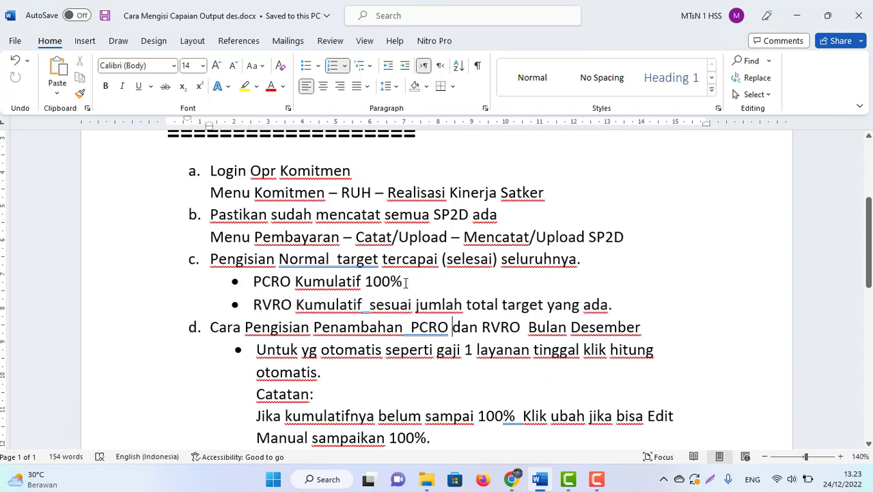
drag(403, 281, 296, 281)
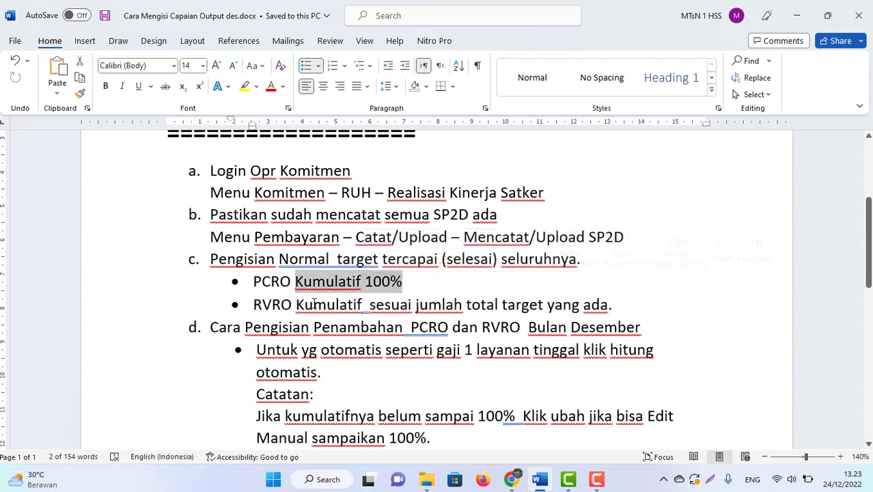
click(375, 306)
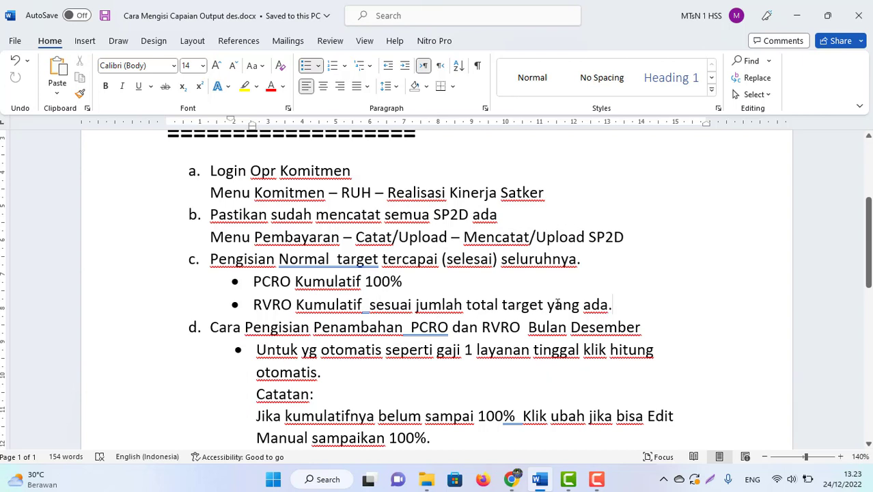
drag(613, 308, 246, 286)
click(245, 285)
click(437, 329)
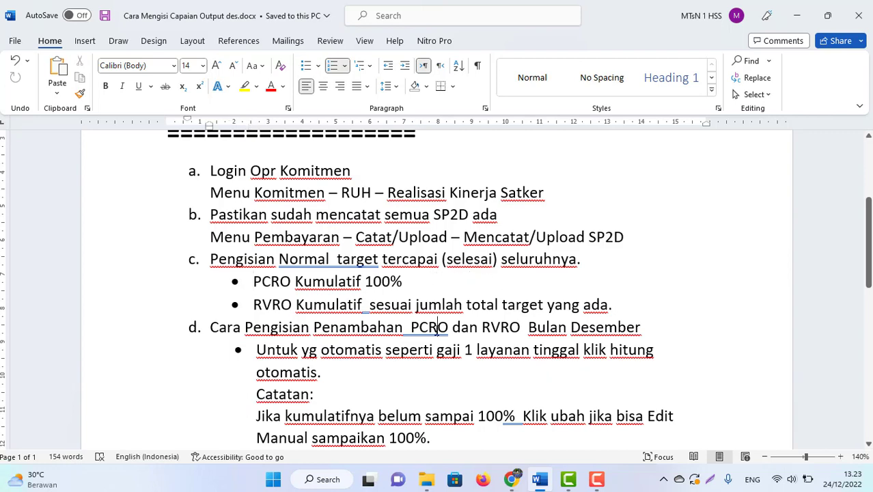
Read section d of the guide on filling in the December PCRO and RVRO additions, both automatic and manual
key(Down)
key(Down)
key(Down)
key(Down)
key(Down)
key(Down)
key(Down)
key(Down)
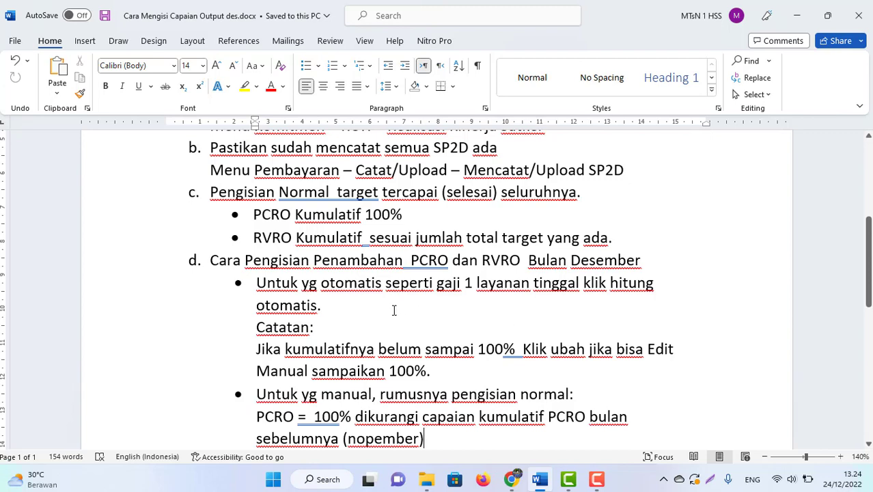
Switch back to SAKTI, set the period to DES 2022 and run the automatic achievement calculation, accepting its confirmation
click(511, 480)
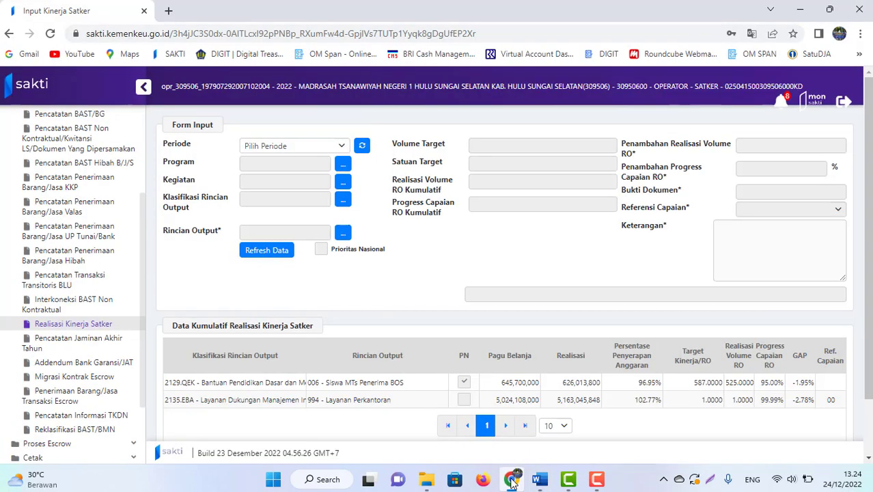
click(318, 149)
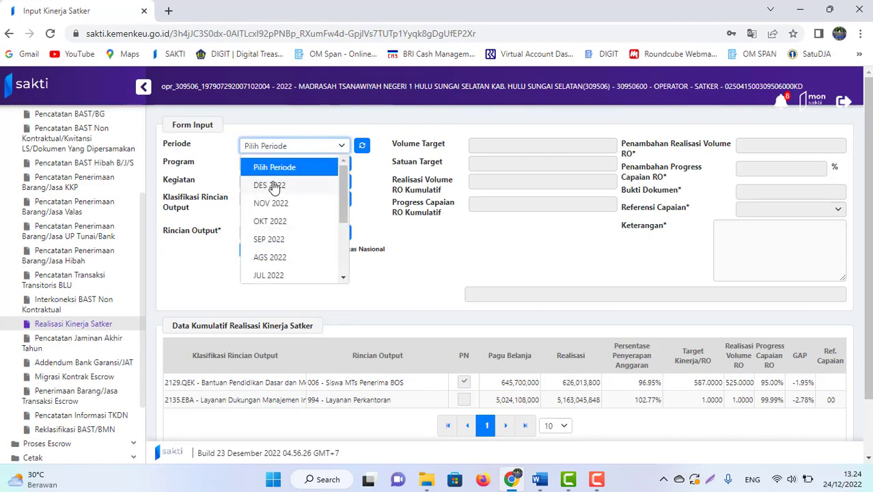
click(273, 186)
scroll(273, 189, down, 2)
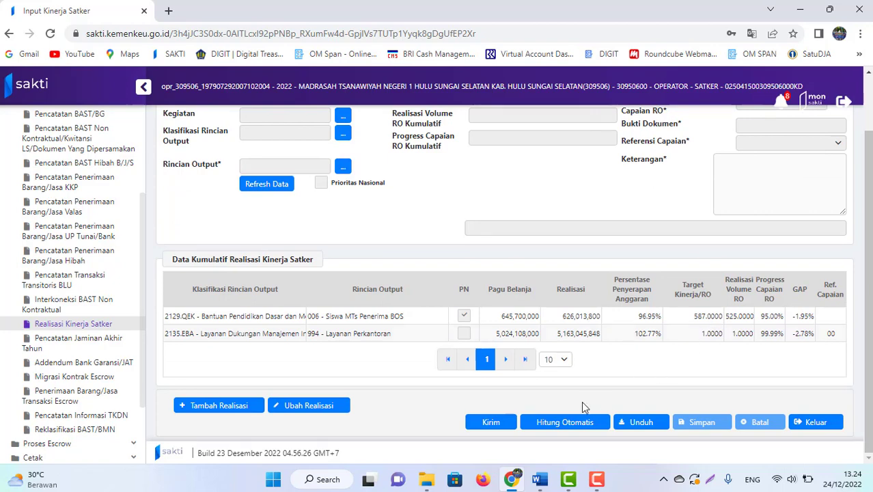
click(561, 423)
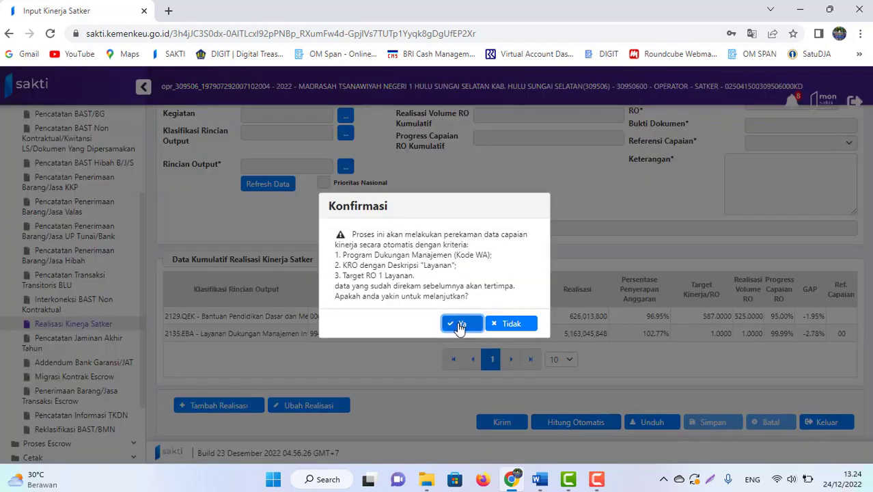
click(461, 324)
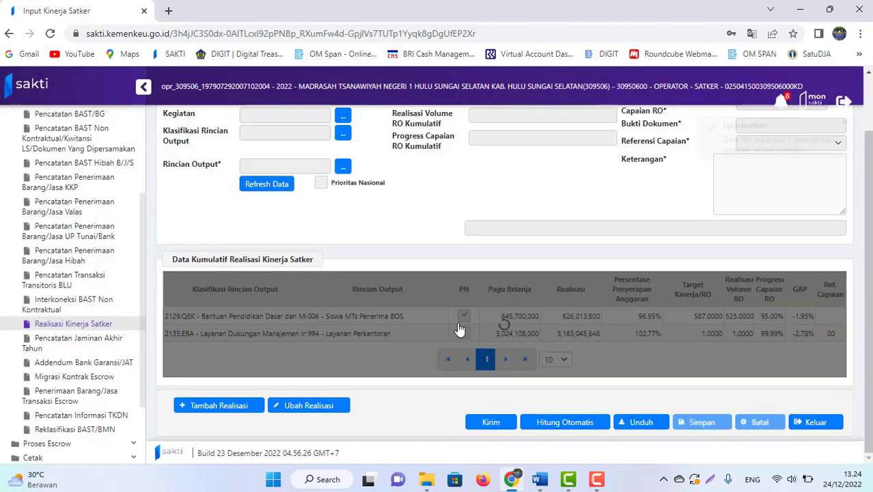
Load the 994 - Layanan Perkantoran row into the form and examine its cumulative progress and December addition
scroll(460, 329, up, 1)
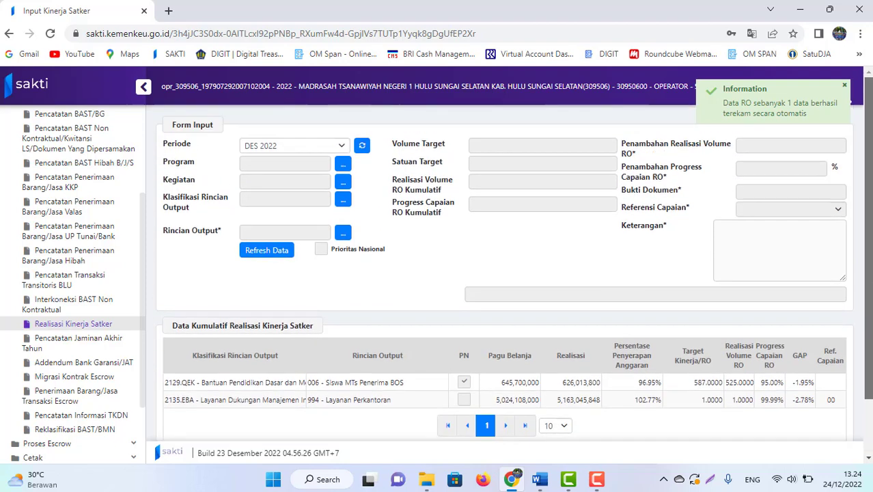
scroll(731, 381, down, 1)
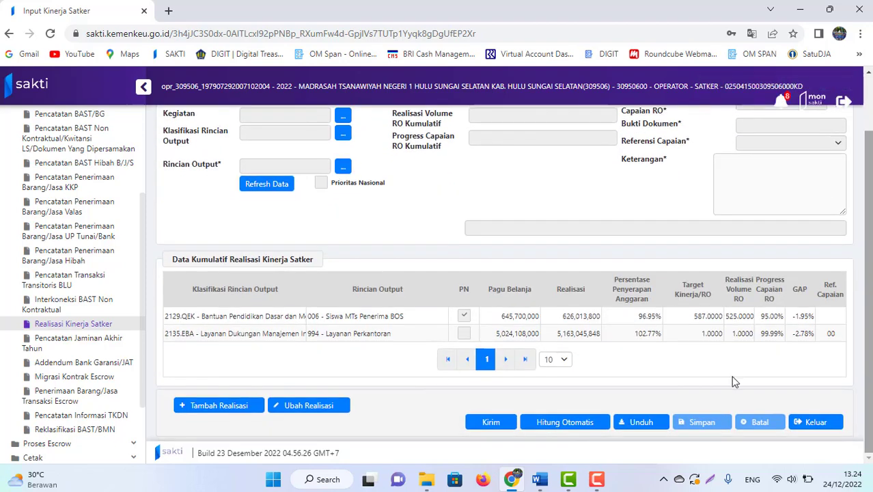
click(541, 339)
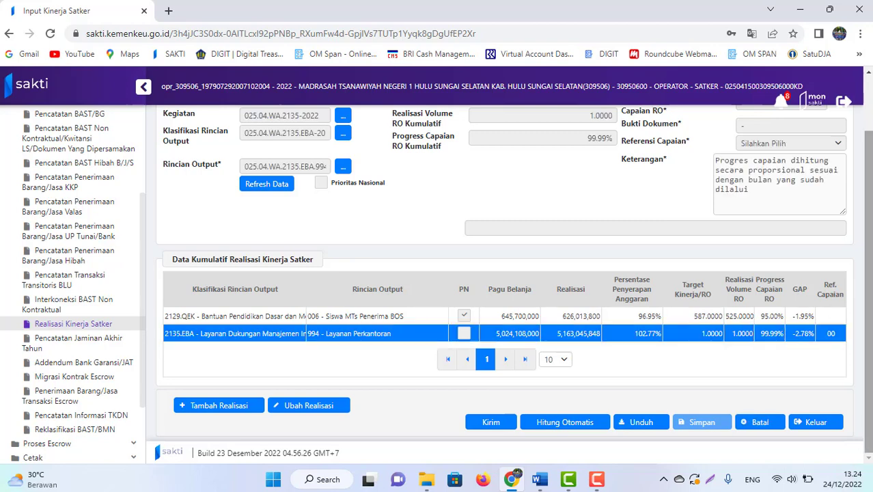
scroll(606, 318, up, 1)
scroll(515, 259, down, 1)
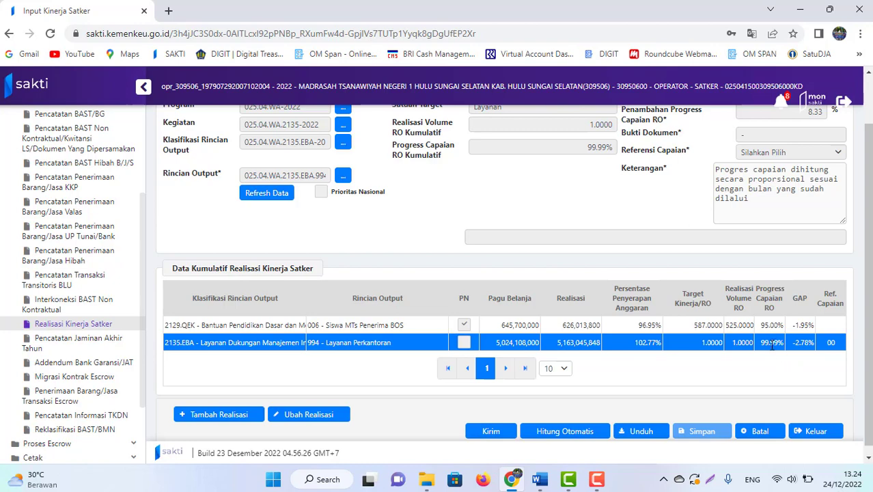
scroll(769, 347, up, 1)
scroll(769, 346, down, 1)
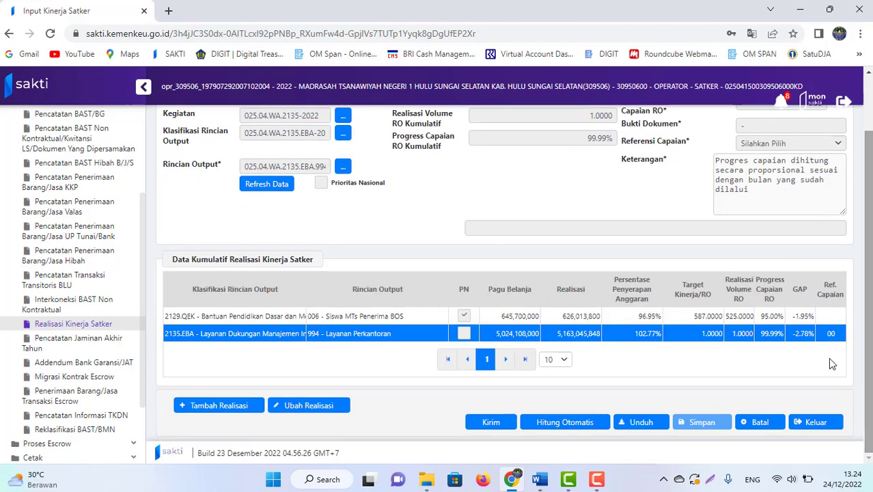
Enlarge the SAKTI page and compare the Layanan Perkantoran progress with the Word guide's note on cumulative values below 100%
key(ctrl+plus)
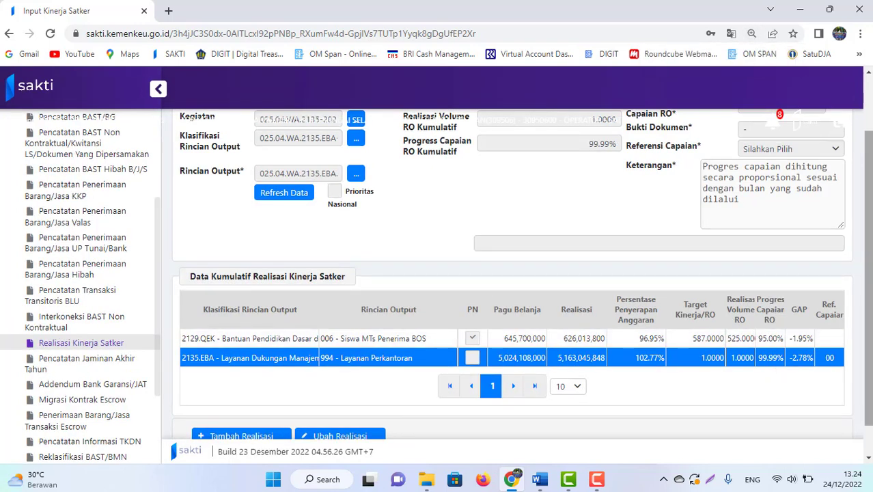
scroll(519, 274, up, 1)
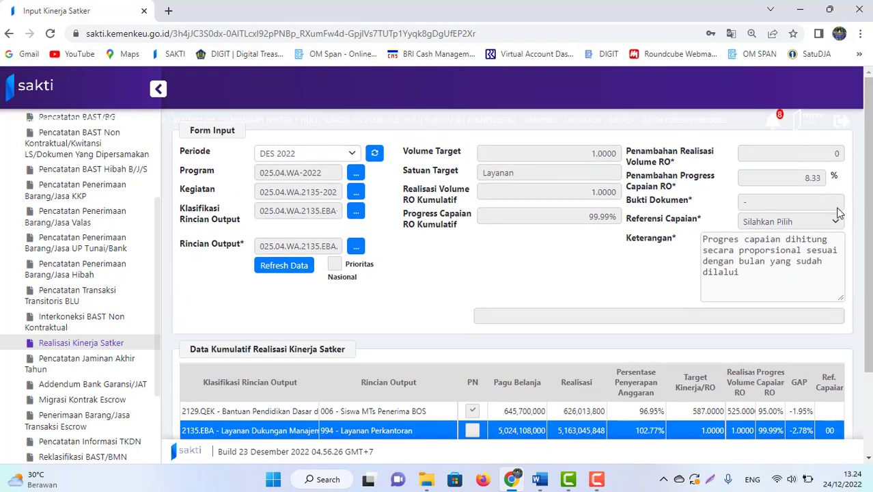
scroll(803, 191, down, 1)
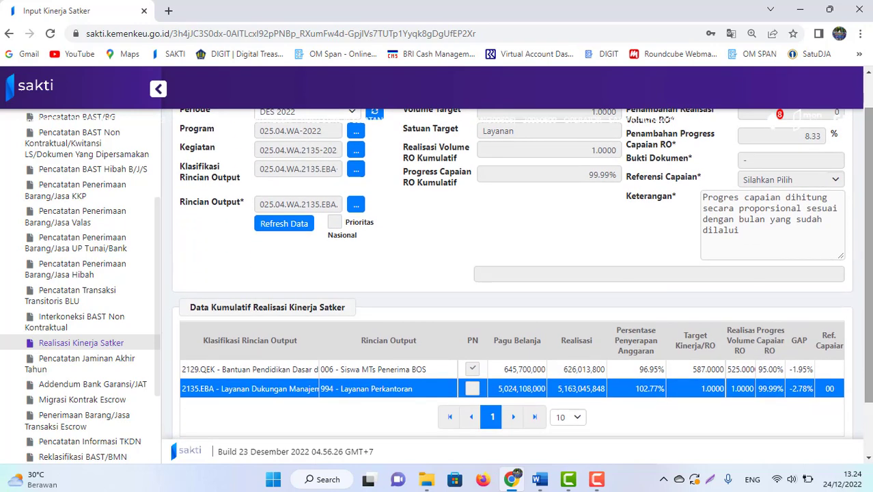
scroll(519, 273, up, 1)
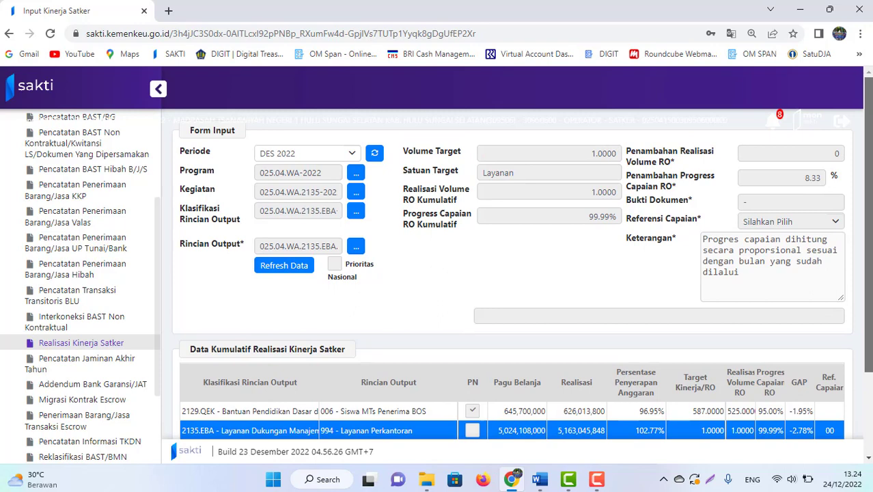
click(540, 479)
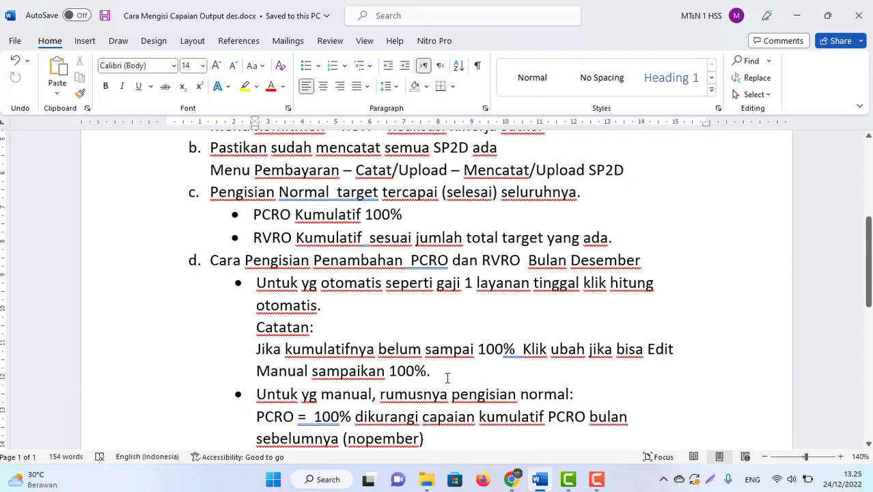
key(alt+Tab)
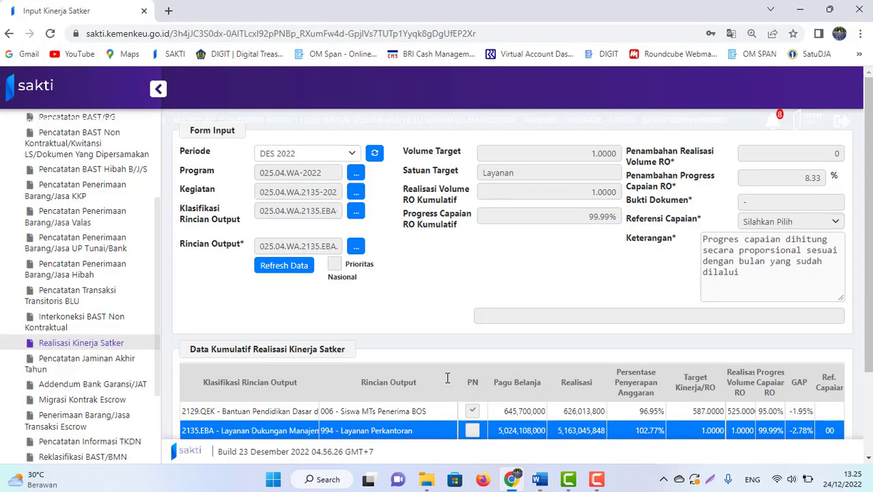
Open the selected 994 - Layanan Perkantoran realization for editing and set its added RO progress to 8.34%
scroll(870, 379, down, 3)
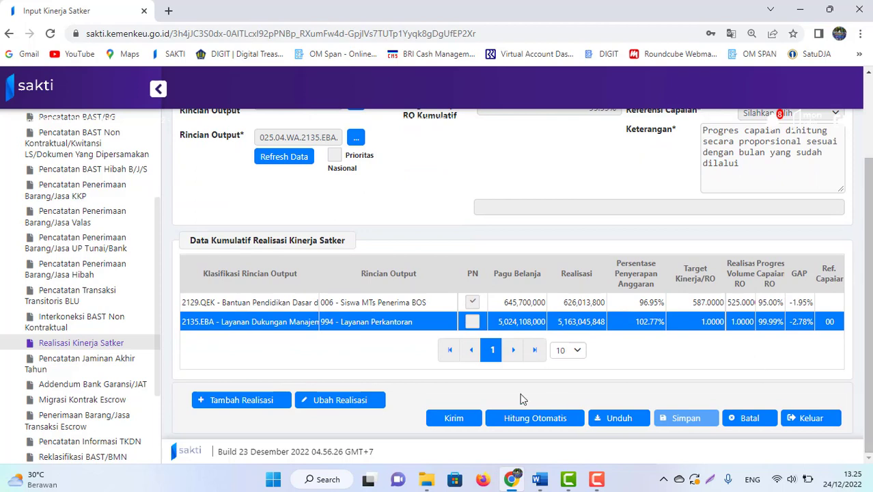
click(328, 407)
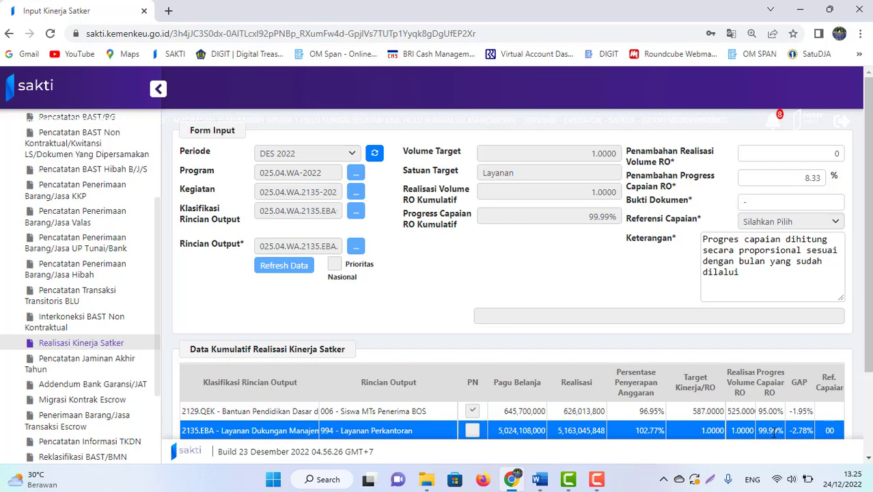
click(819, 178)
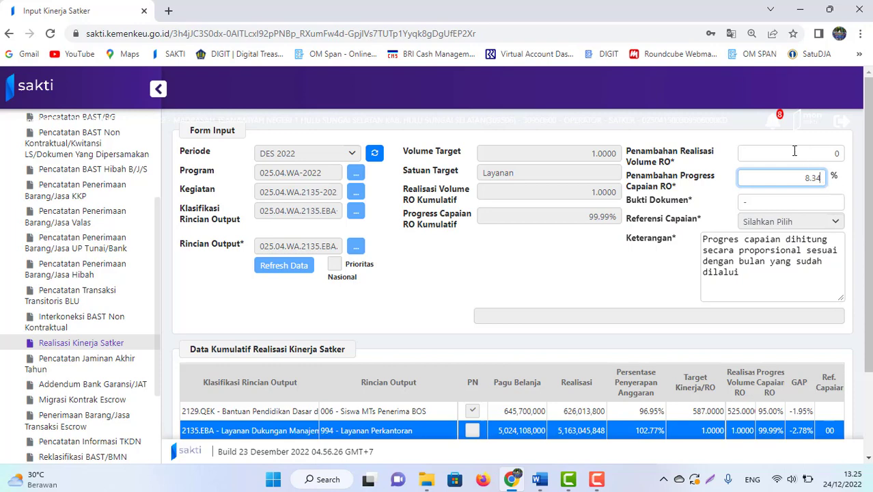
Review the edited Layanan Perkantoran entry, save it and acknowledge the save notice
scroll(523, 273, down, 2)
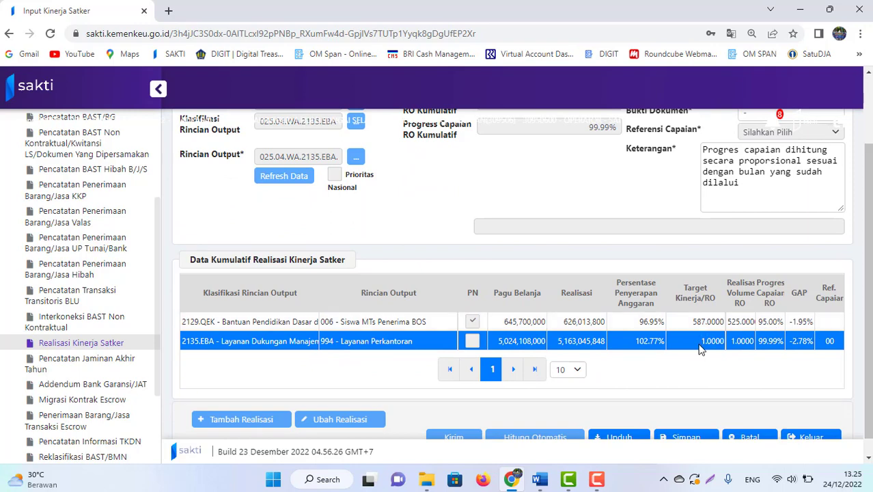
scroll(824, 197, up, 2)
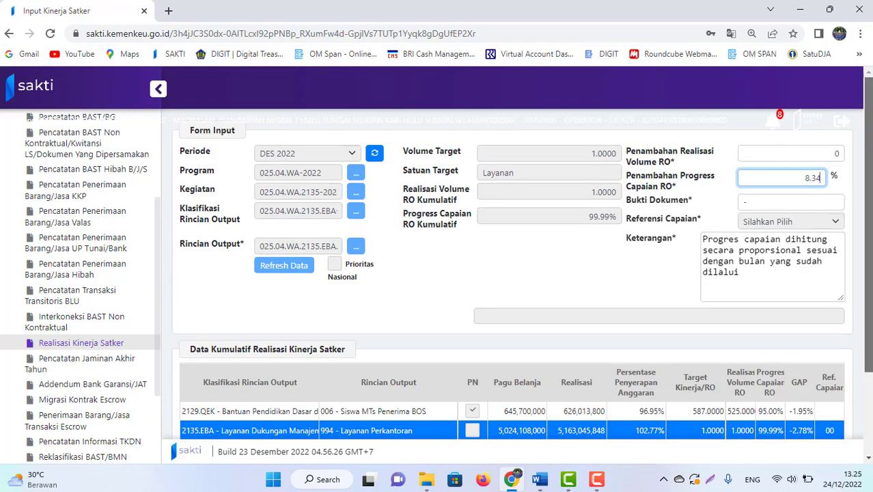
scroll(787, 152, down, 2)
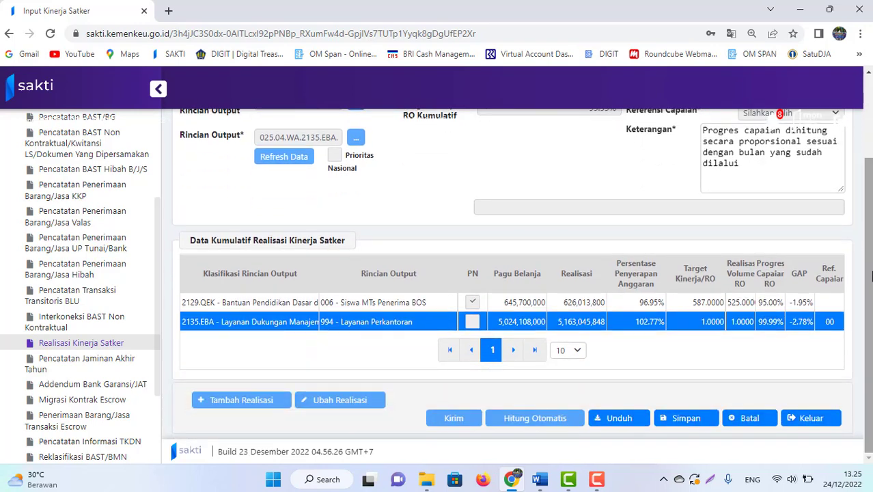
scroll(861, 225, up, 2)
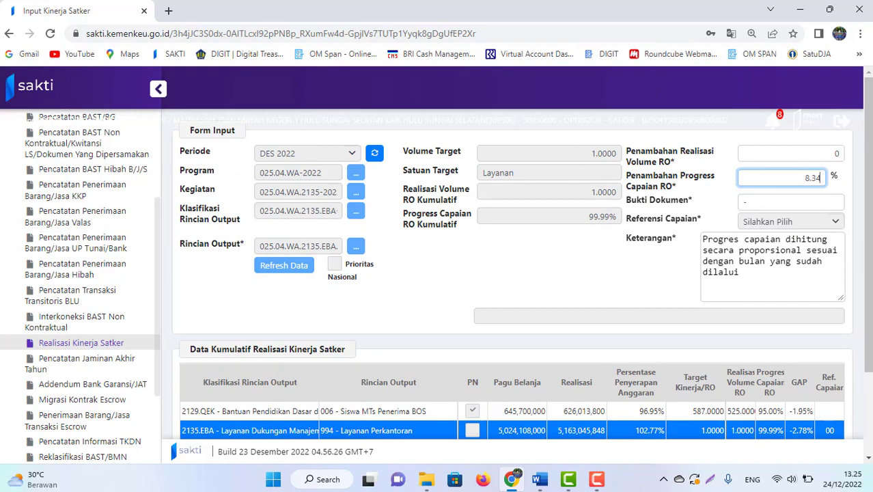
scroll(820, 349, down, 2)
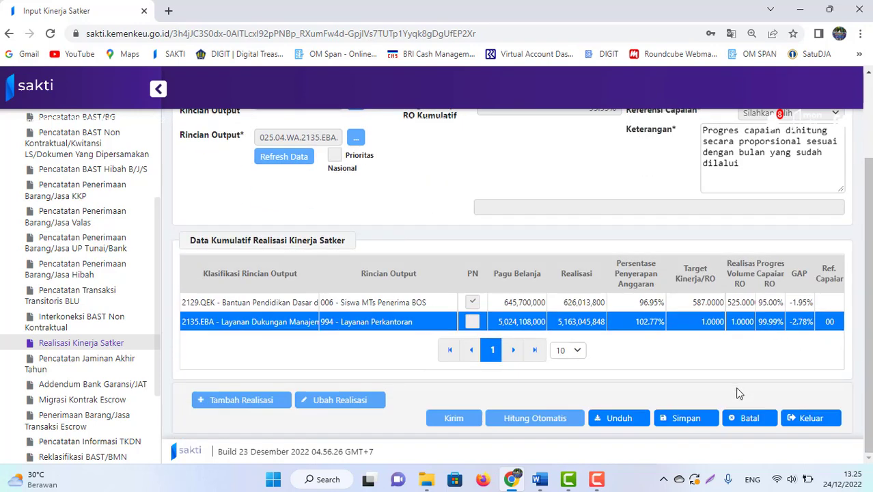
click(675, 418)
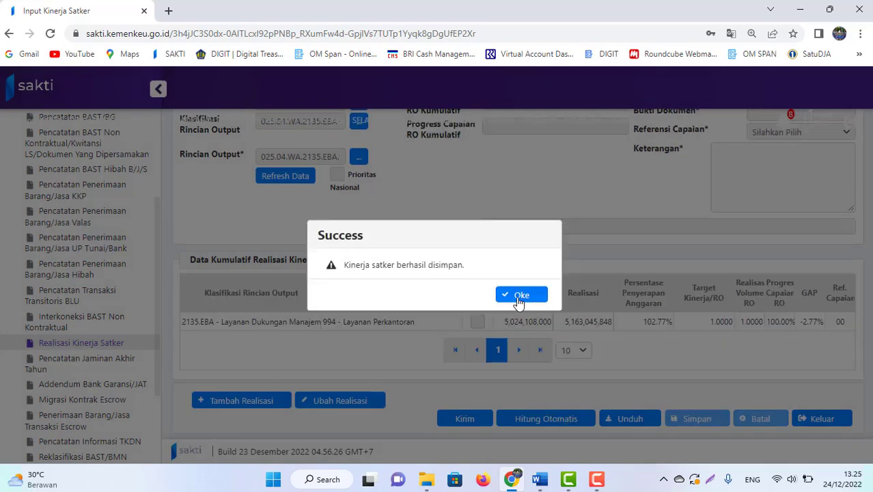
click(525, 301)
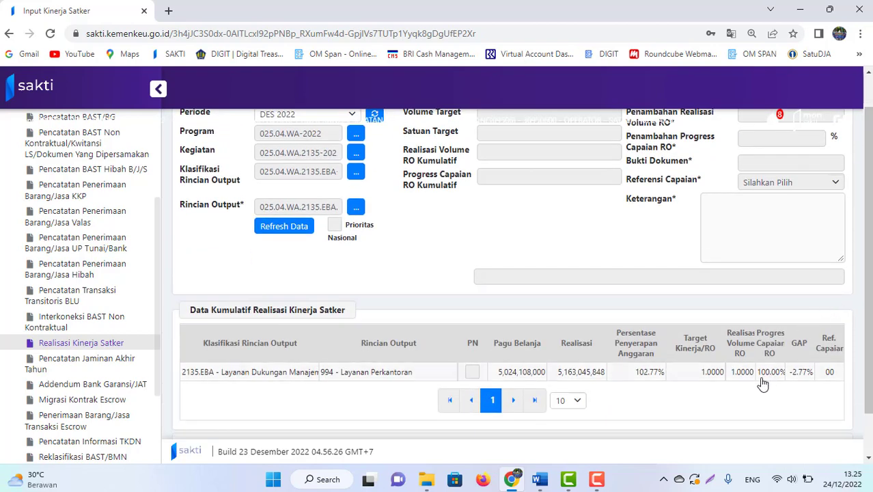
Switch to the Word guide, delete "jika bisa" from the note on cumulative values below 100%, and save the document
mouse_move(544, 483)
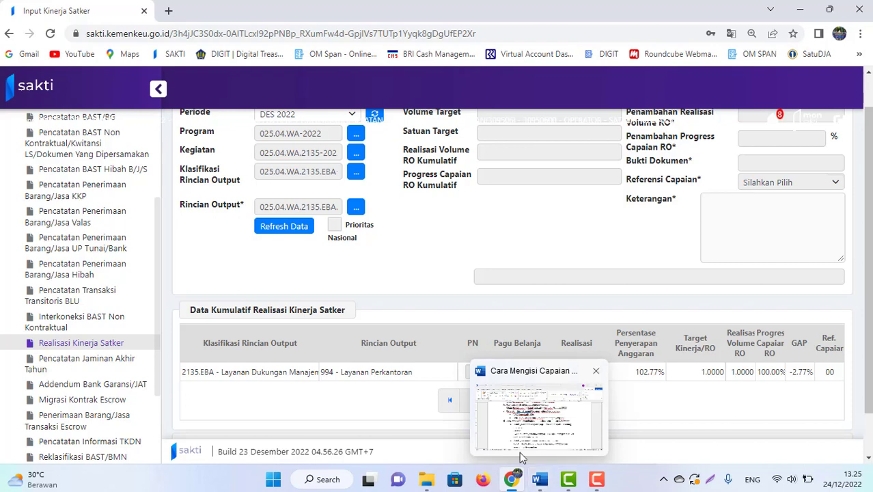
click(521, 457)
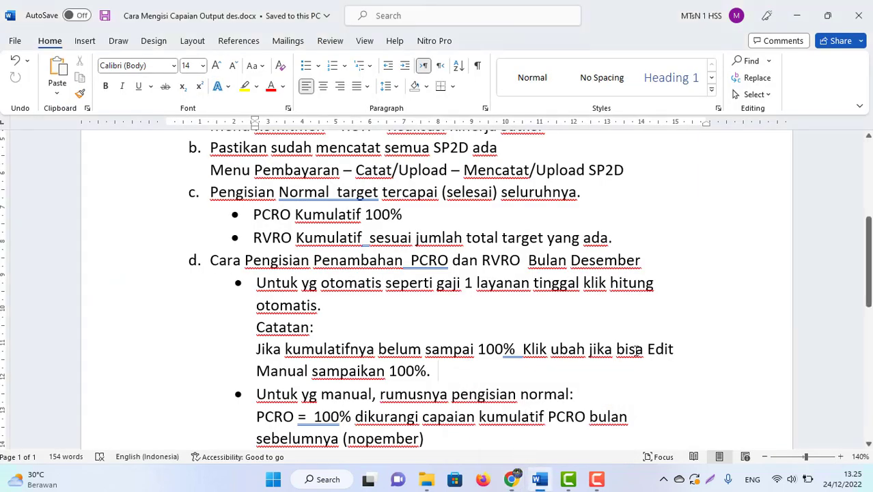
drag(647, 349, 588, 349)
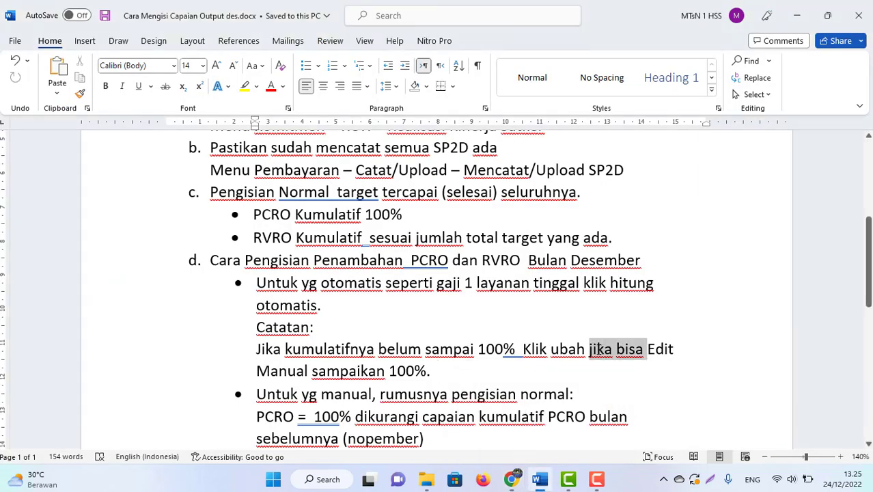
key(BackSpace)
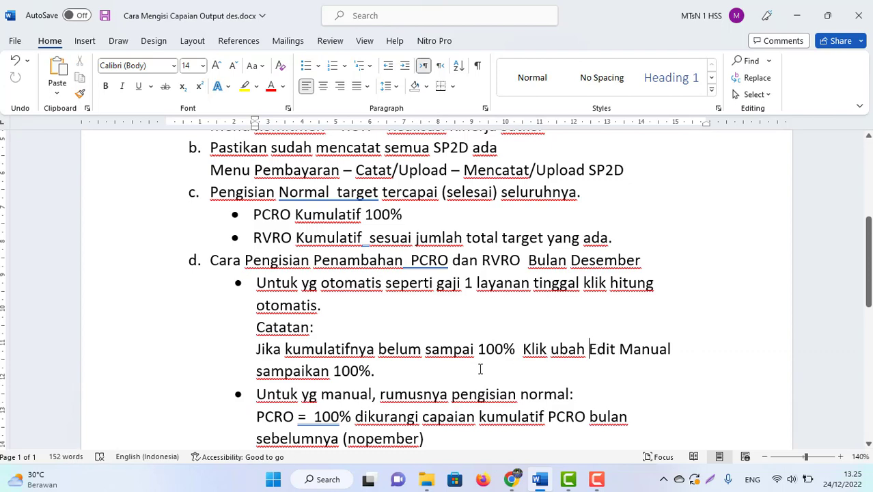
key(ctrl+s)
Read the guide's formulas for manually filling in the December PCRO and RVRO additions
key(Down)
key(Down)
key(Down)
key(Down)
key(Down)
key(Down)
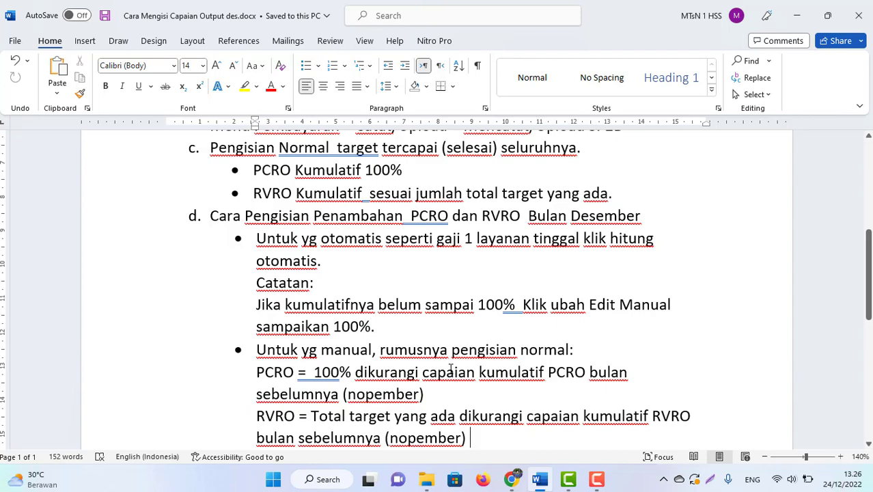
scroll(390, 434, down, 1)
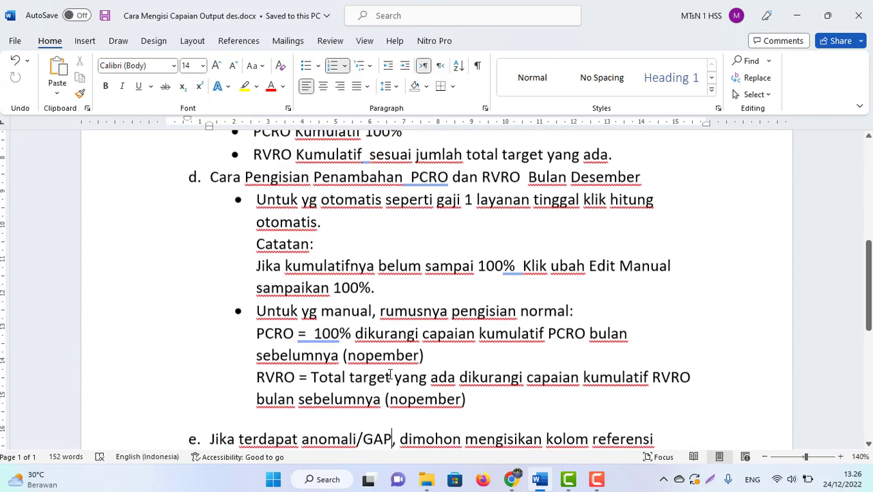
click(391, 436)
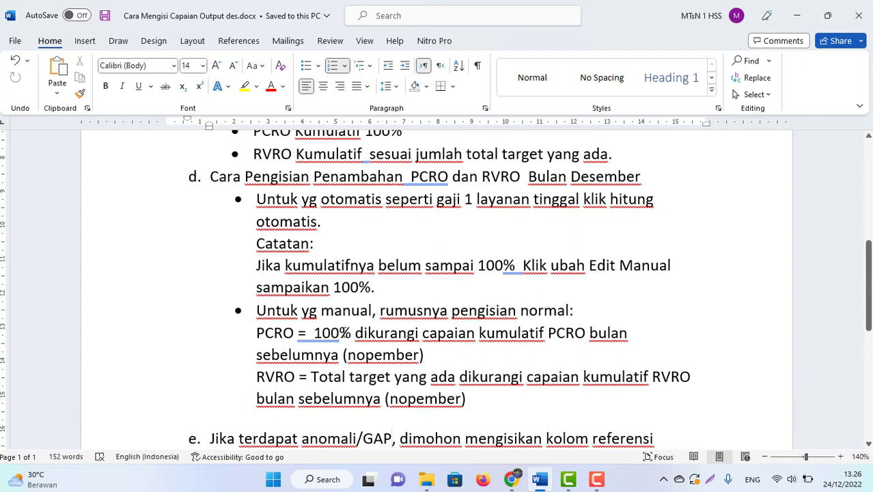
click(384, 333)
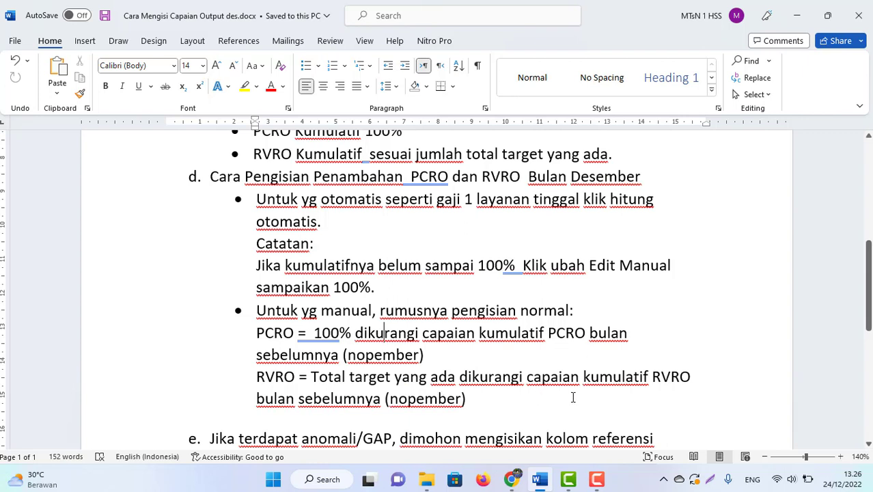
Switch back to SAKTI, set the period to NOV 2022 and examine the cumulative achievement of Layanan Perkantoran
click(511, 481)
scroll(576, 209, up, 1)
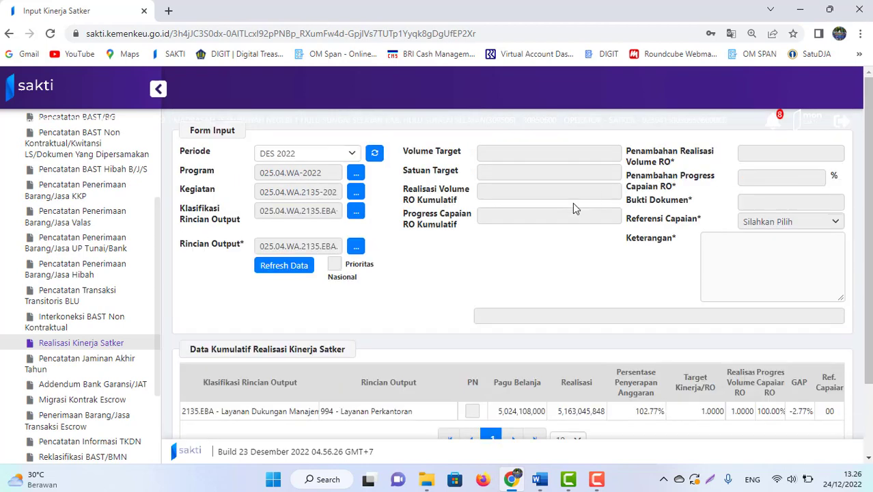
click(341, 157)
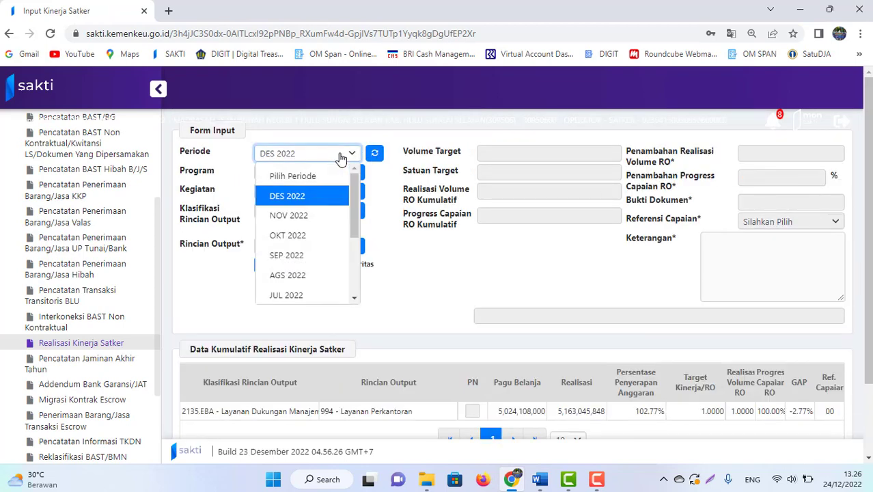
click(290, 216)
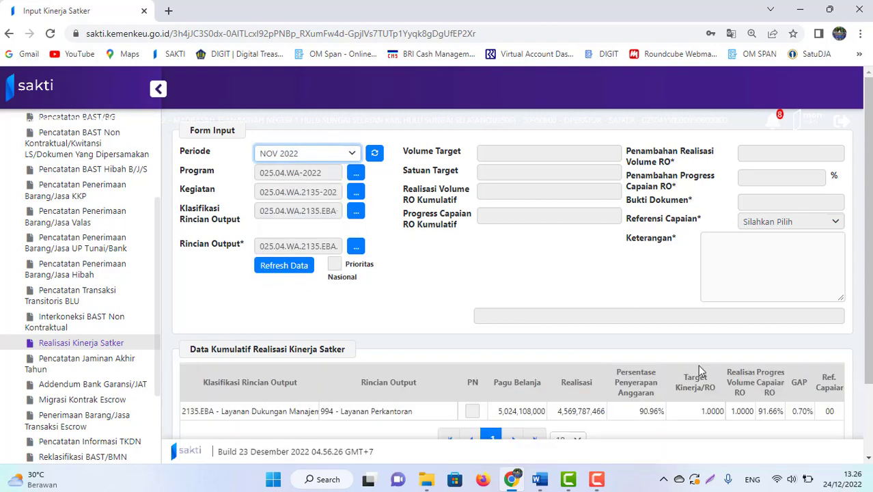
scroll(698, 366, down, 2)
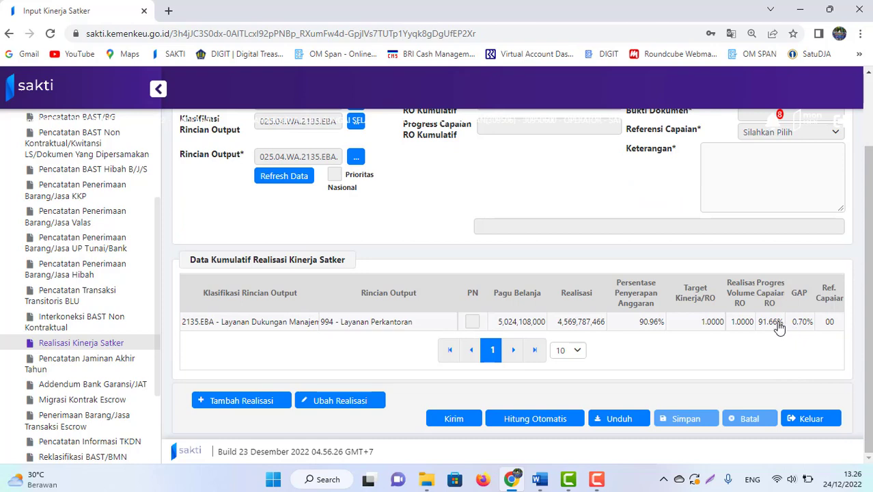
drag(869, 330, 870, 253)
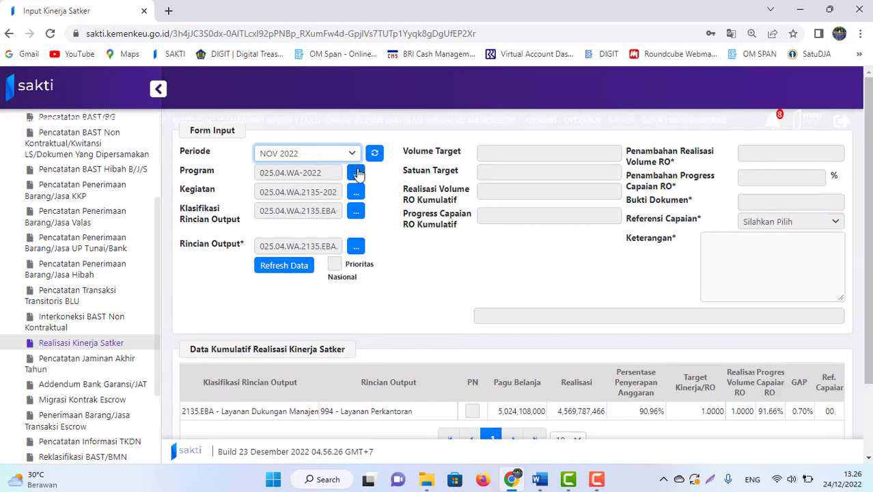
Refresh the NOV 2022 data to list all outputs, load the 006 - Siswa MTs Penerima BOS row and examine its cumulative volume and progress
click(279, 268)
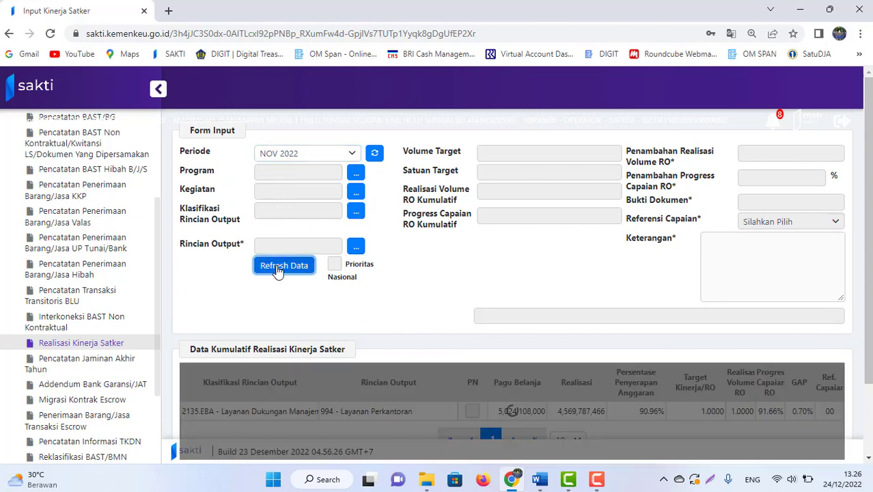
click(349, 161)
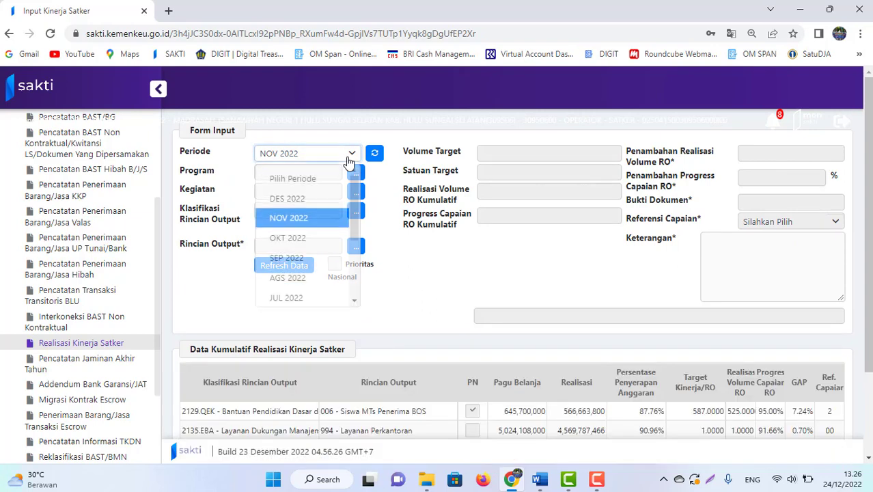
click(287, 215)
drag(870, 192, 871, 271)
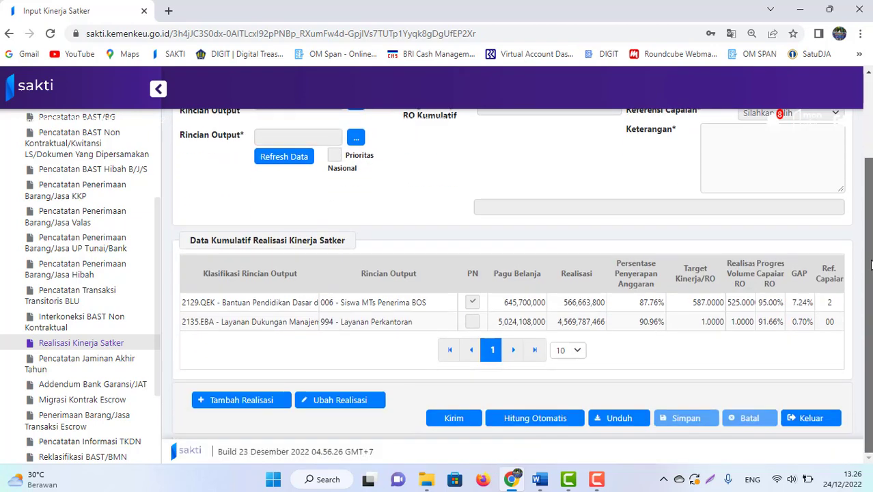
click(657, 304)
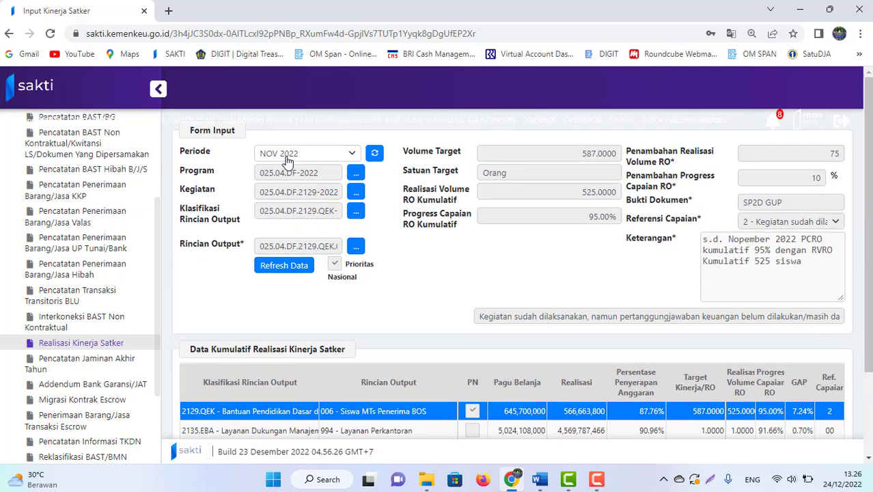
scroll(291, 164, down, 3)
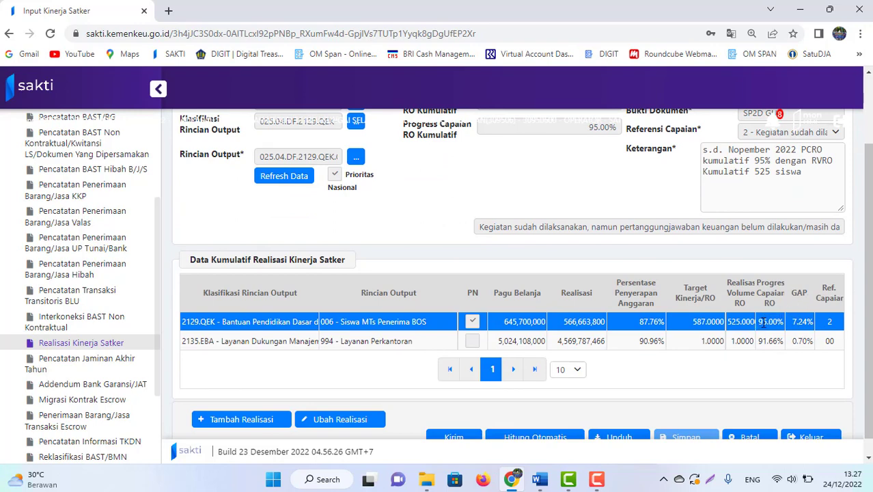
scroll(763, 322, down, 1)
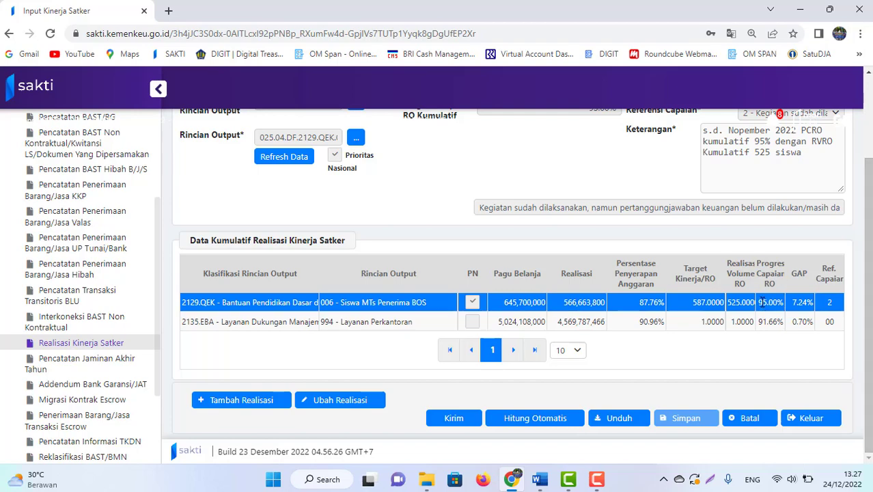
Create a blank Excel workbook, select cell C4, and recheck the BOS row's November cumulative progress in SAKTI before returning to the sheet
key(super+d)
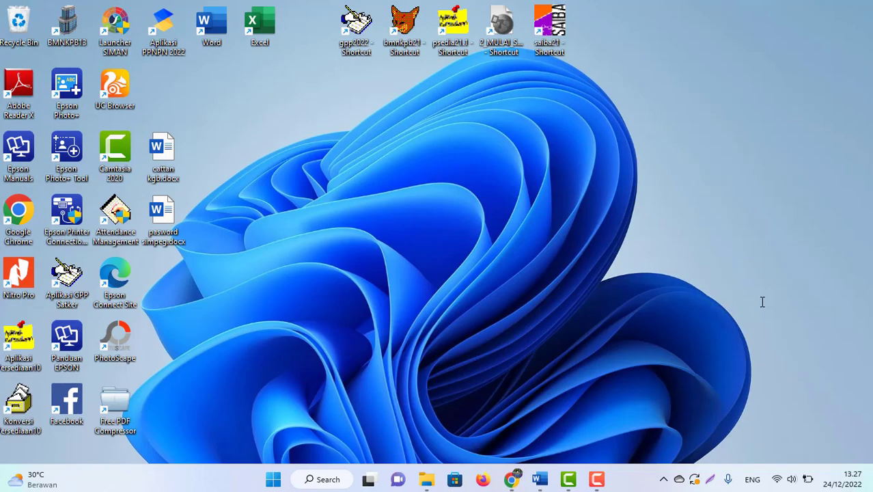
double_click(259, 24)
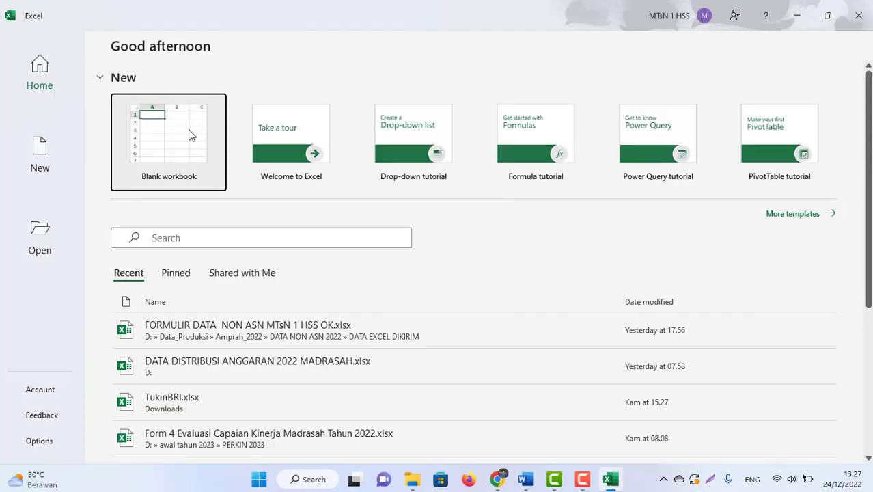
click(191, 134)
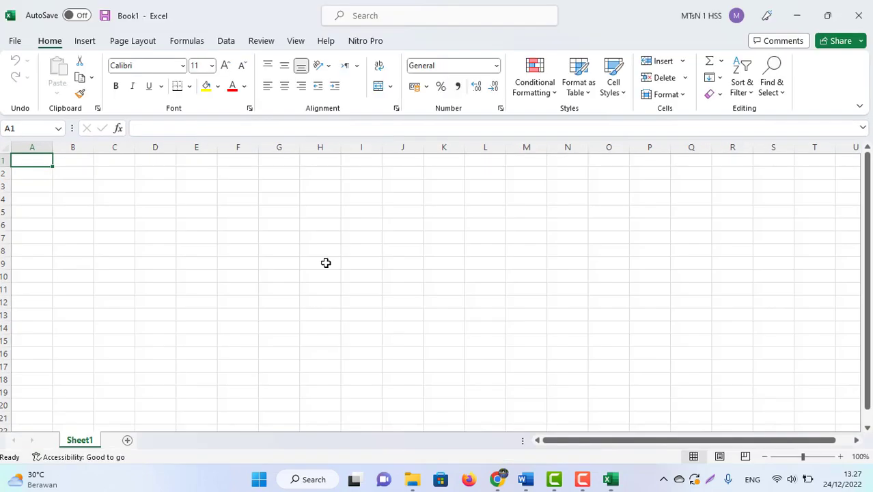
click(111, 198)
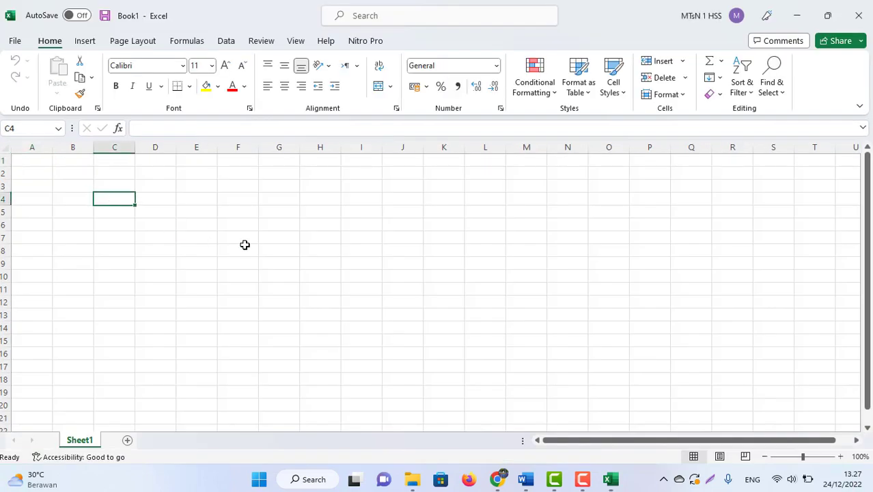
click(498, 478)
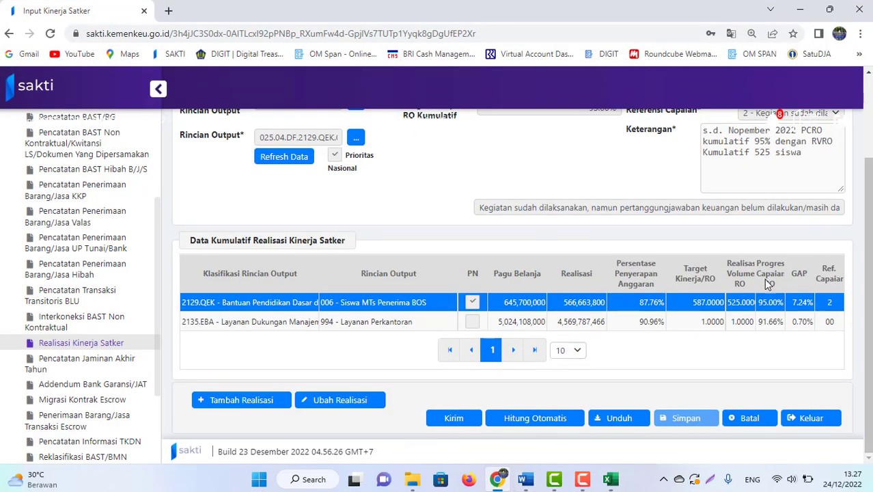
key(alt+Tab)
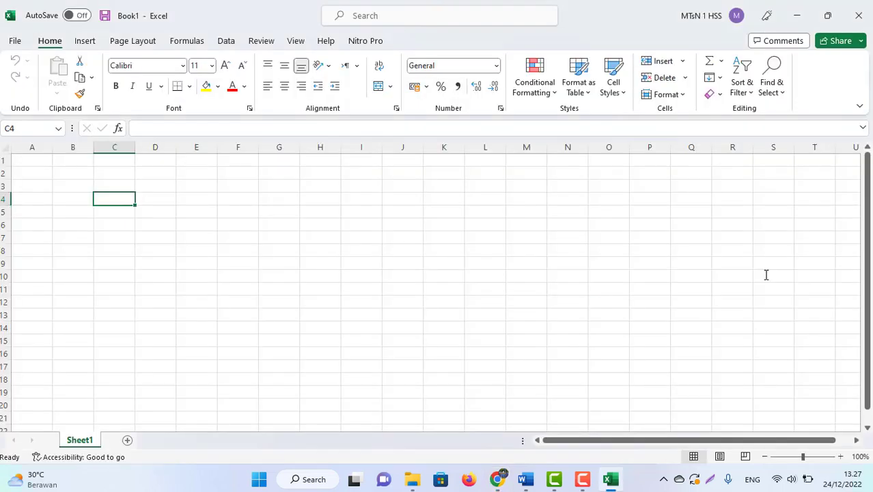
Label cell C4 PCRO and enter its full target of 100 in D4
text(PCRO)
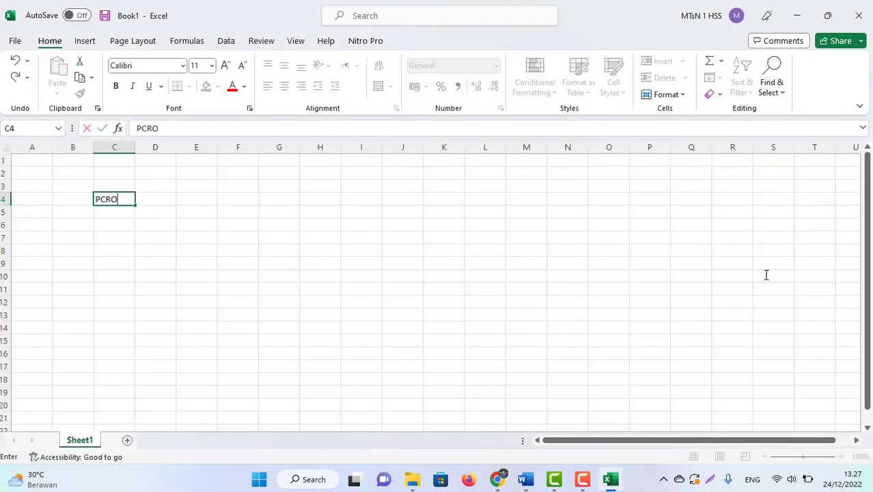
key(Tab)
text(100)
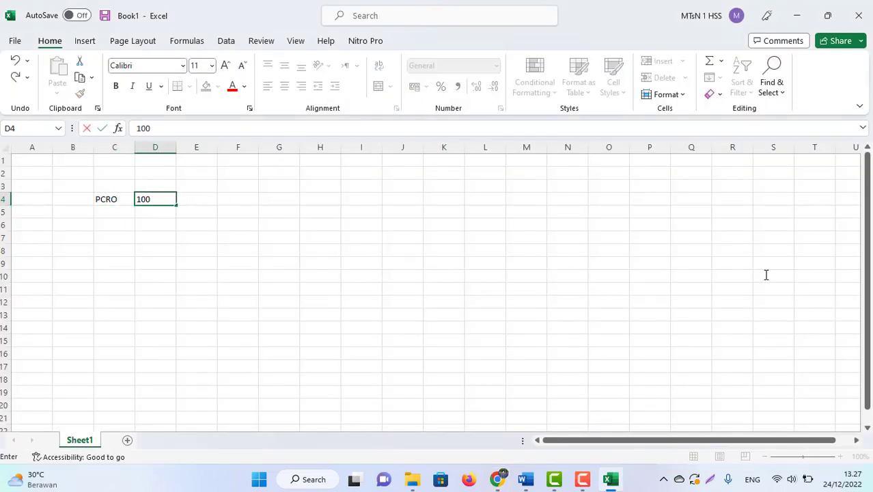
key(Up)
key(Down)
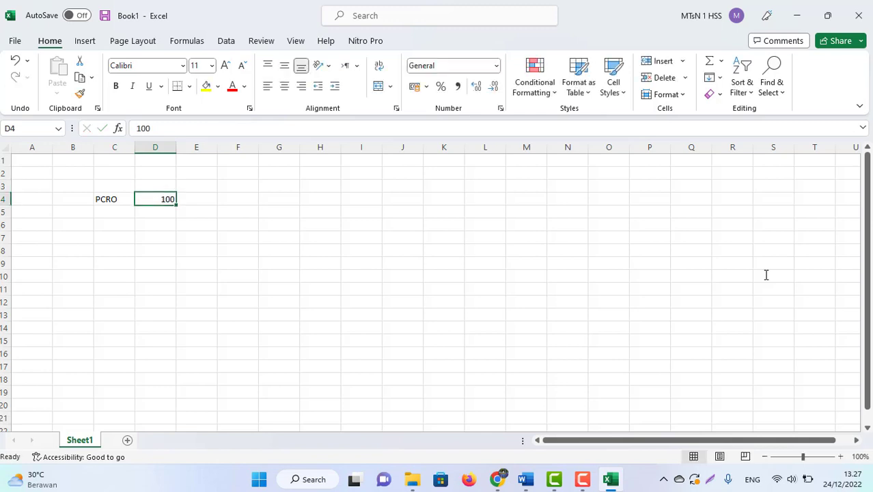
Add the heading Nop in E3, check the BOS row's November cumulative progress in SAKTI, and enter 95 in E4
key(Tab)
key(Up)
text(No)
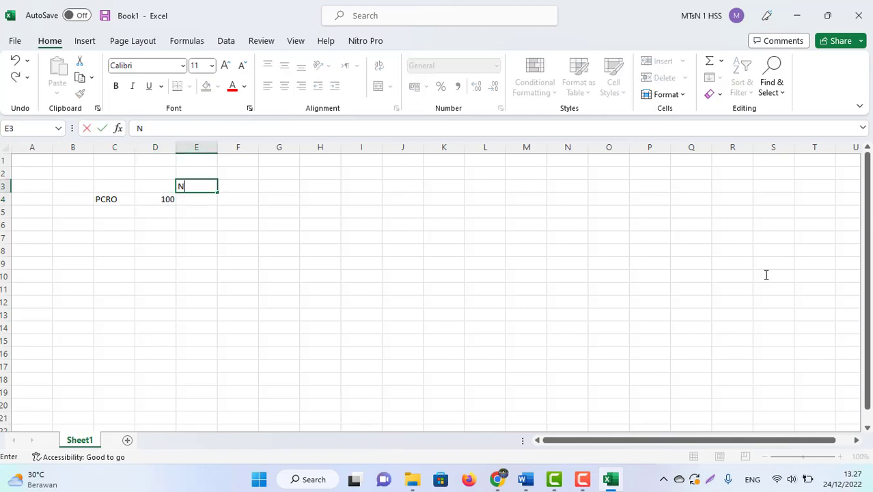
key(Return)
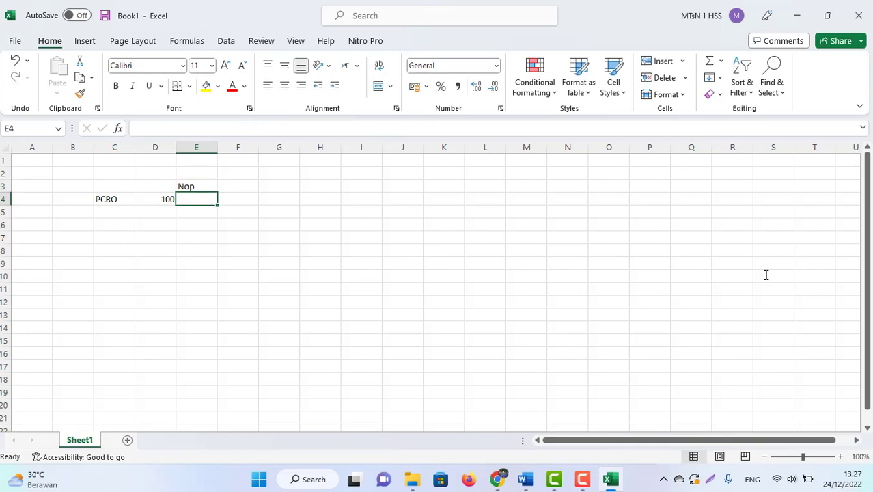
key(alt+Tab)
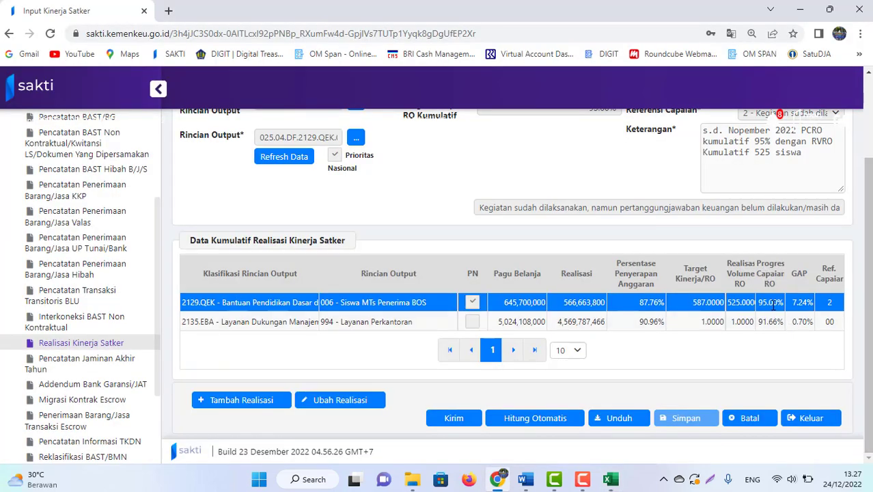
key(alt+Tab)
text(9)
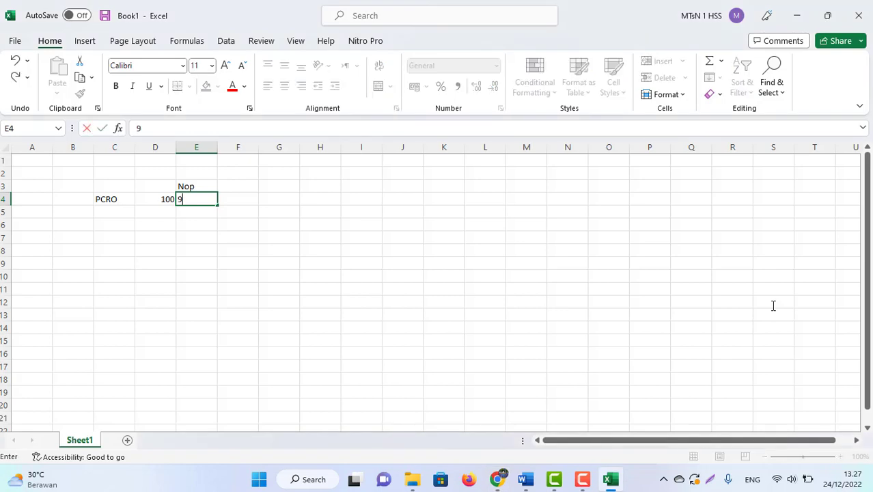
key(Tab)
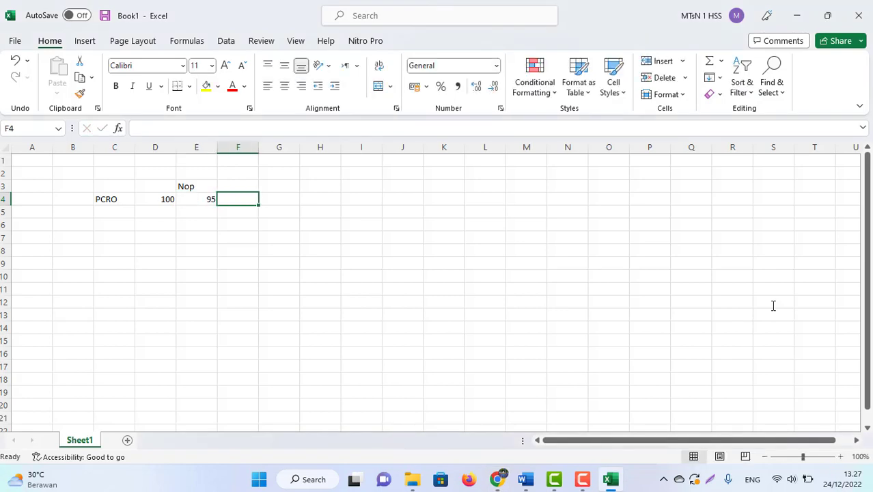
Enter the column heading Penambhan in cell F3
key(Up)
text(Penamb)
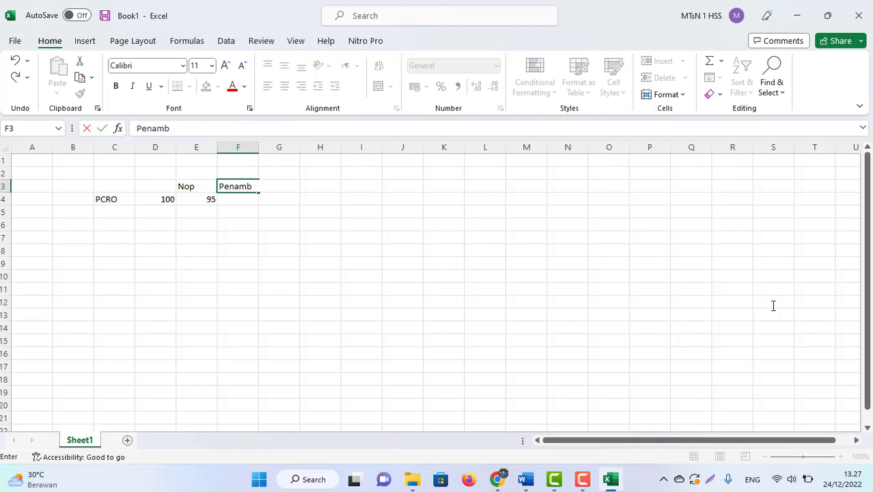
text(hah)
key(BackSpace)
key(BackSpace)
text(han)
key(Return)
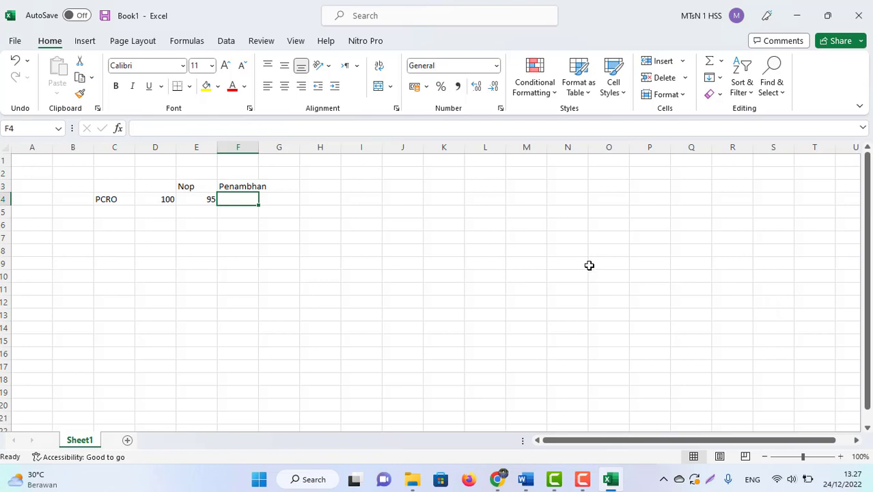
Widen column F to fit its heading and enlarge the font of B3:G8 to 18
drag(259, 146, 305, 152)
drag(69, 186, 341, 252)
click(226, 65)
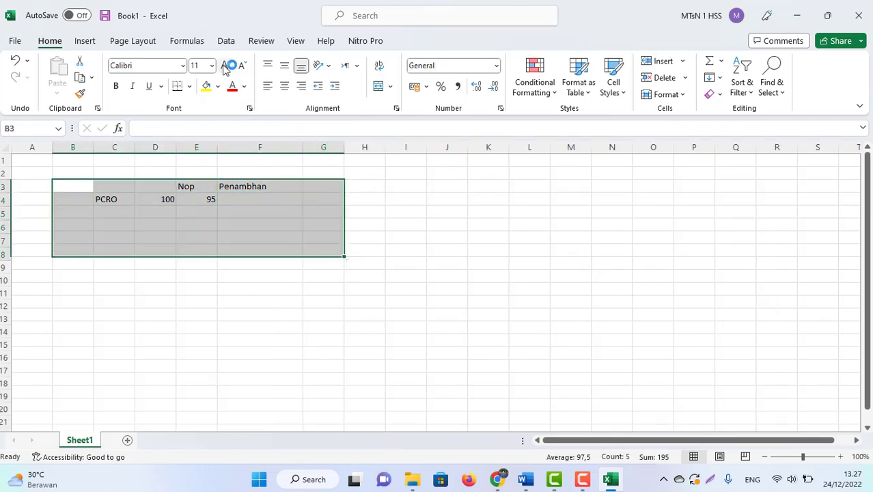
click(225, 65)
click(226, 65)
click(225, 65)
click(364, 190)
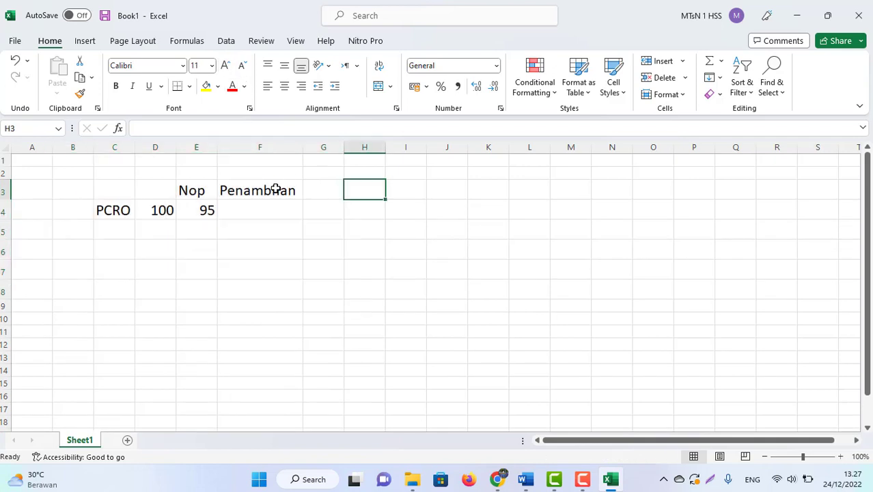
Correct the spelling of the heading in F3 to Penambahan
double_click(275, 189)
key(Right)
text(a)
key(Return)
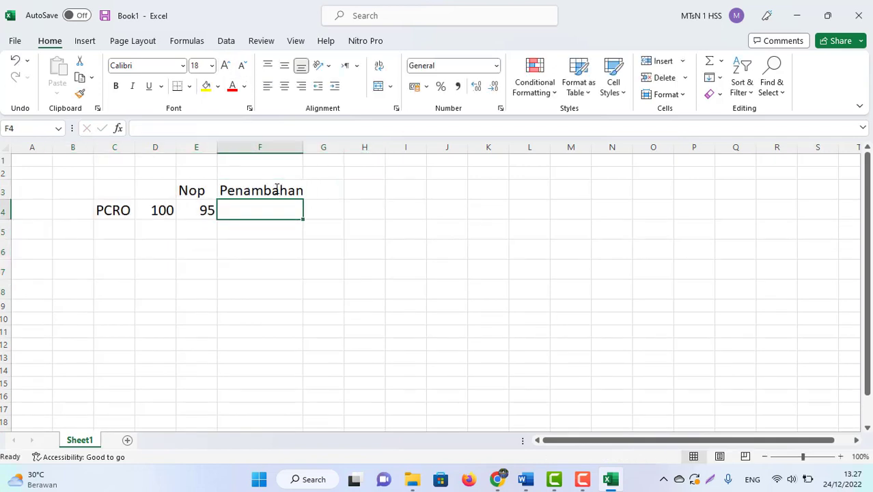
Calculate the PCRO addition in F4 with =D4-E4, rechecking the formula in the Word guide
text(=)
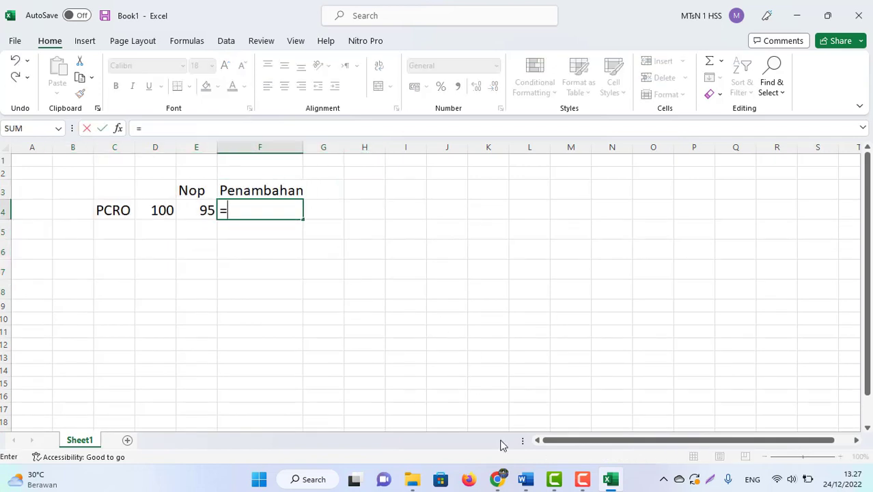
mouse_move(529, 486)
click(511, 407)
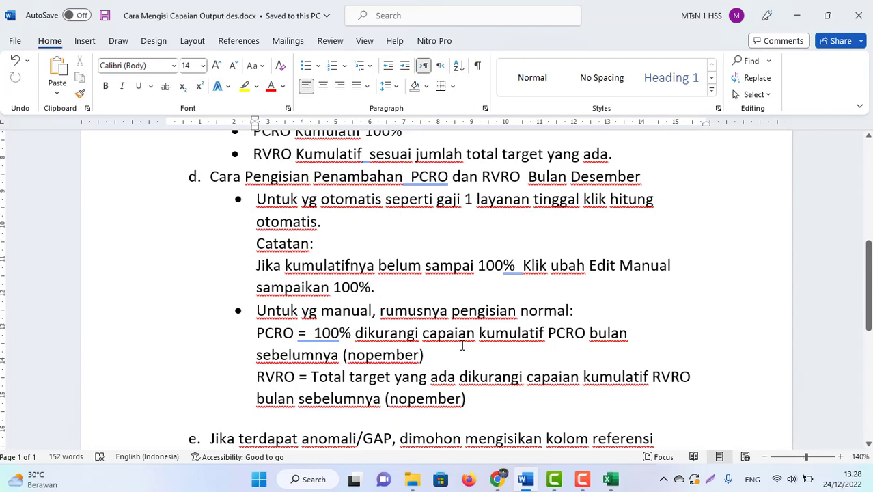
key(alt+Tab)
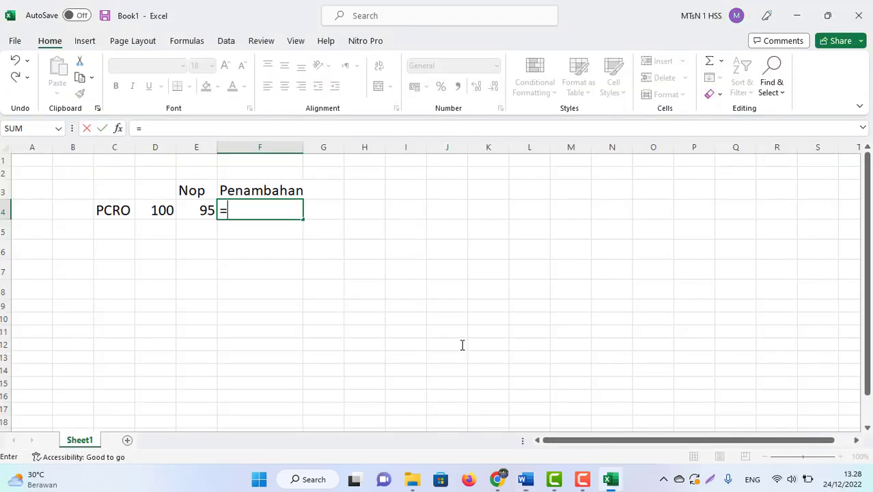
click(162, 211)
text(-)
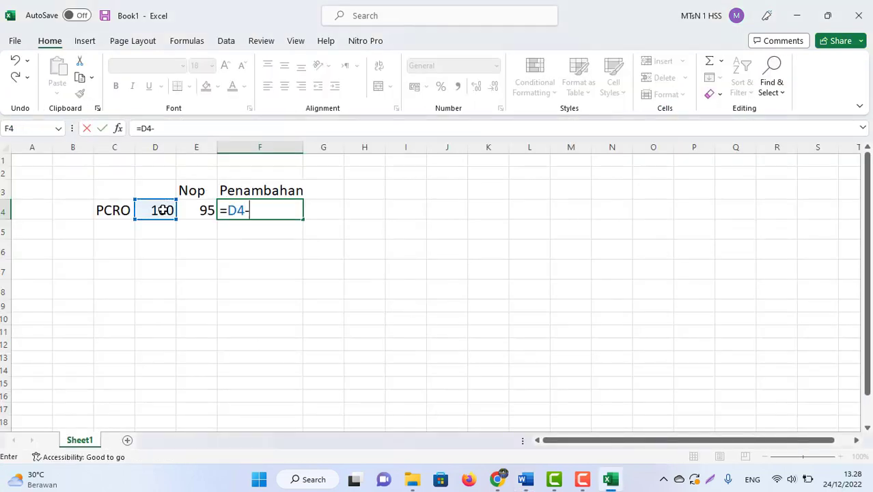
click(205, 212)
key(Return)
key(Up)
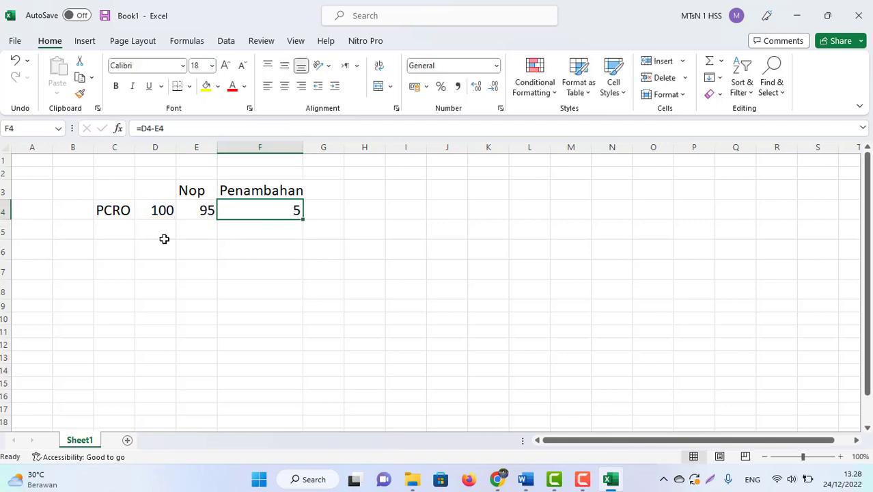
Reread the RVRO formula in the Word guide and label cell C6 of the Excel sheet RVRO
key(alt+Tab)
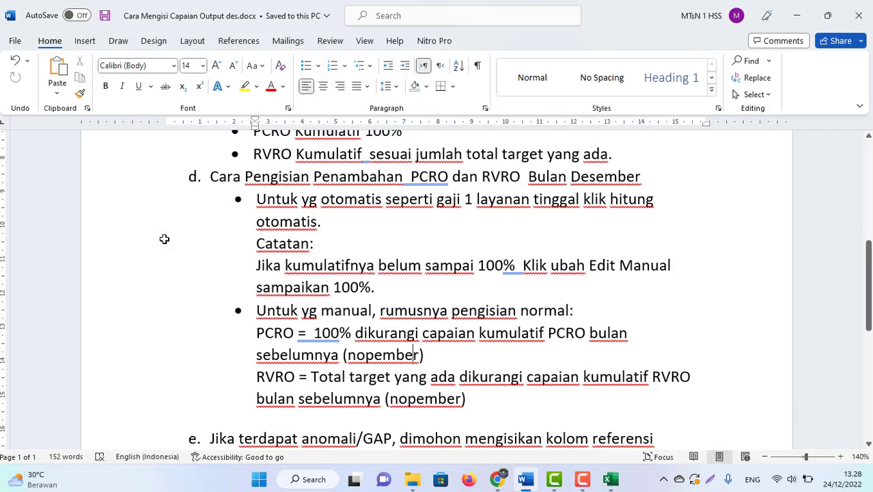
key(alt+Tab)
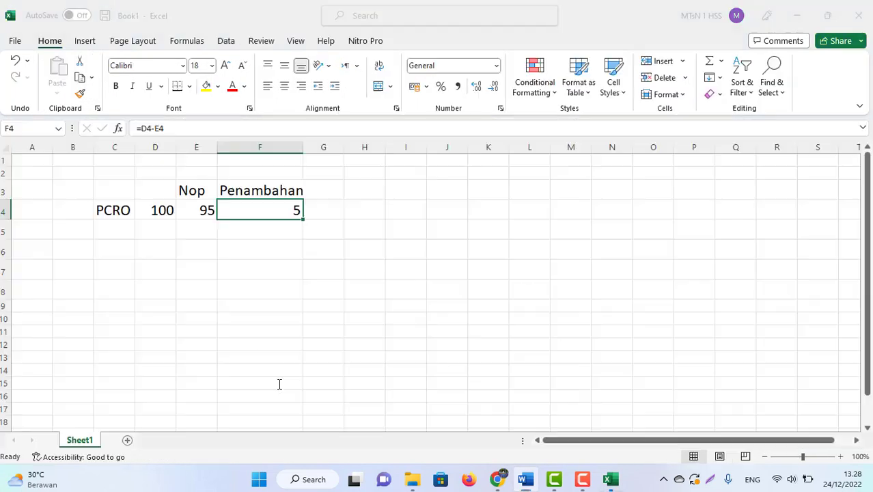
key(Left)
key(Left)
key(Down)
key(Left)
key(Left)
key(Down)
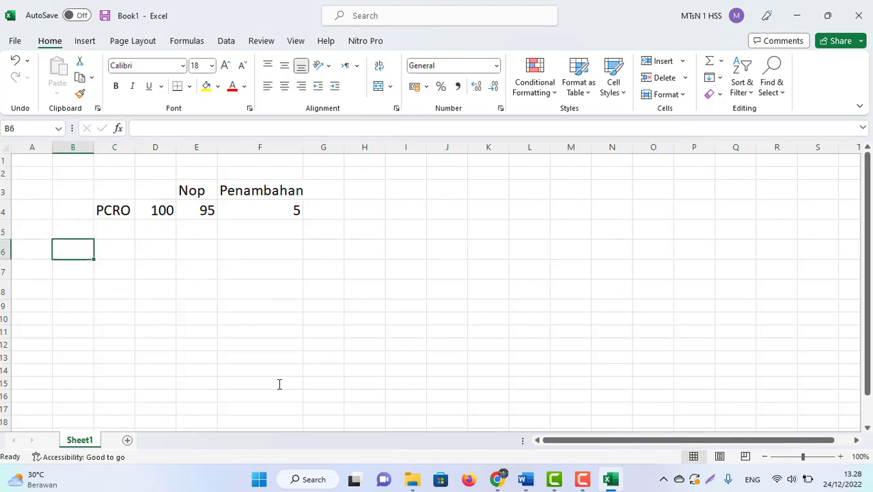
key(Right)
text(RVRO)
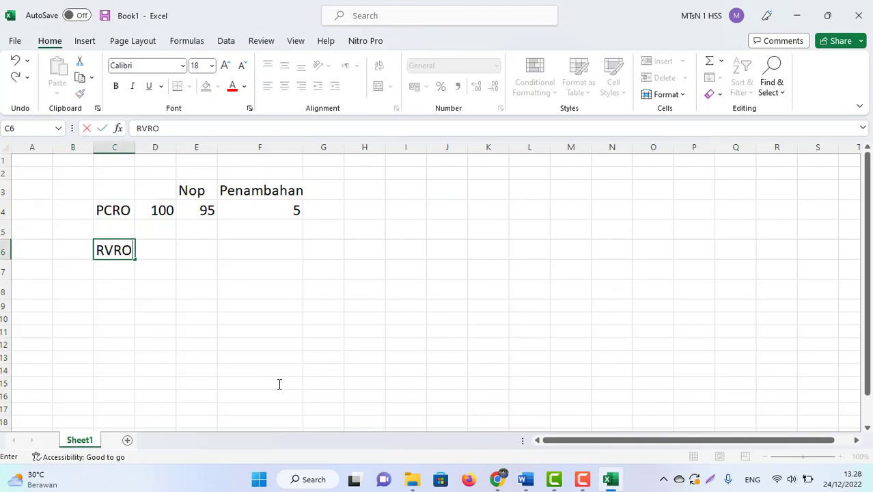
key(Return)
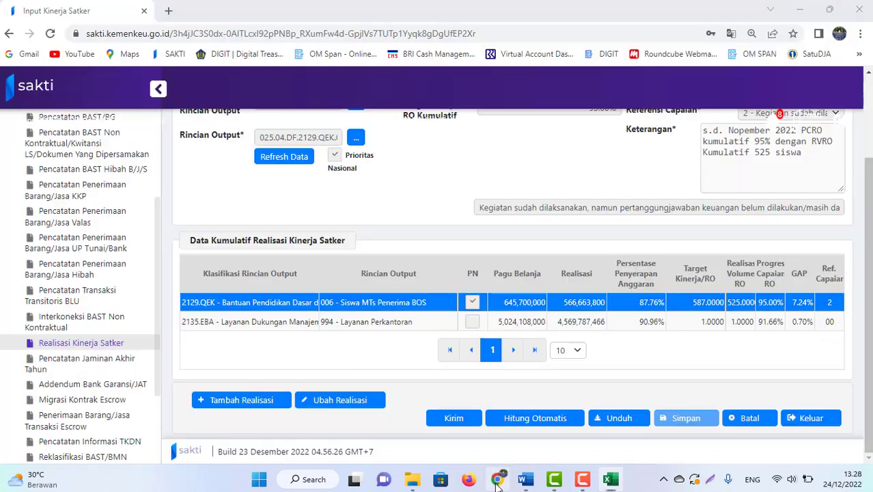
Look up the BOS output's target volume in SAKTI and enter 587 in cell D6 of the Excel sheet
click(497, 479)
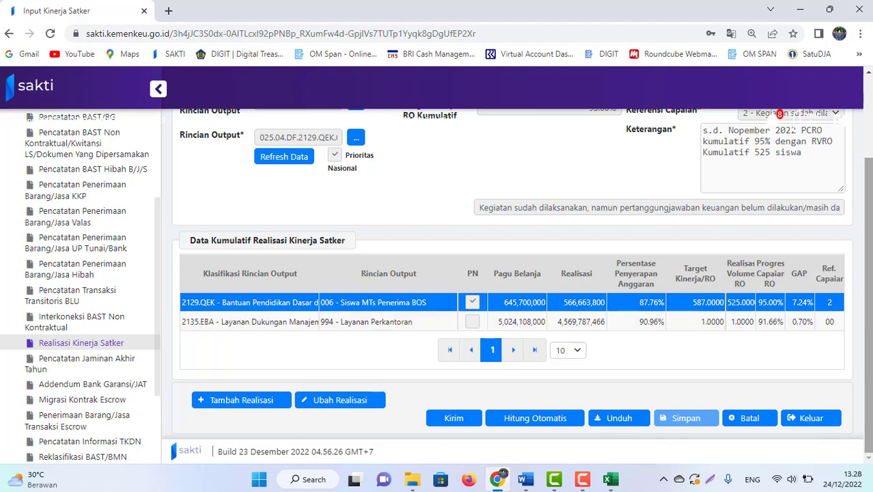
scroll(745, 275, up, 3)
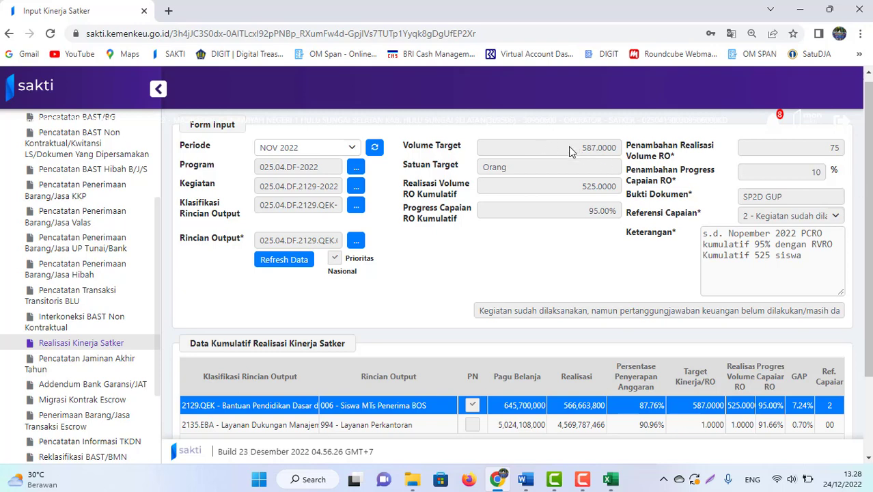
key(alt+Tab)
key(Up)
key(Right)
text(587)
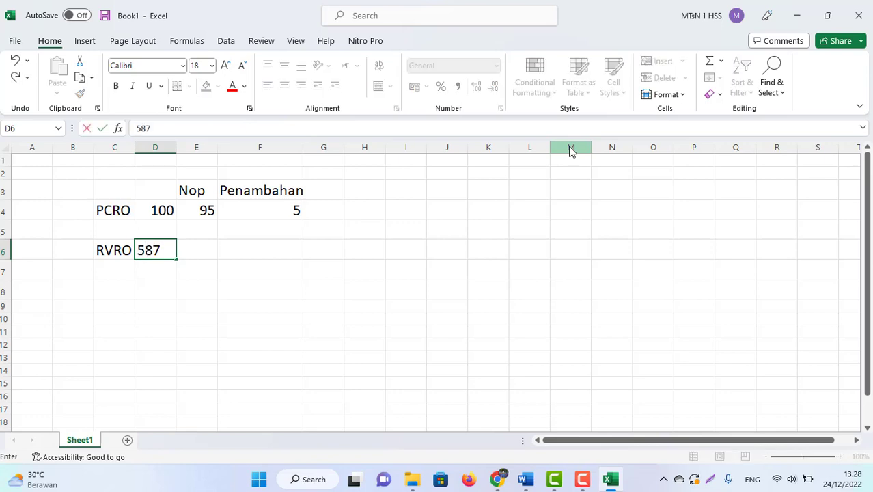
key(Tab)
Check the BOS output's cumulative November volume in SAKTI and enter 525 in cell E6 of the Excel sheet
key(alt+Tab)
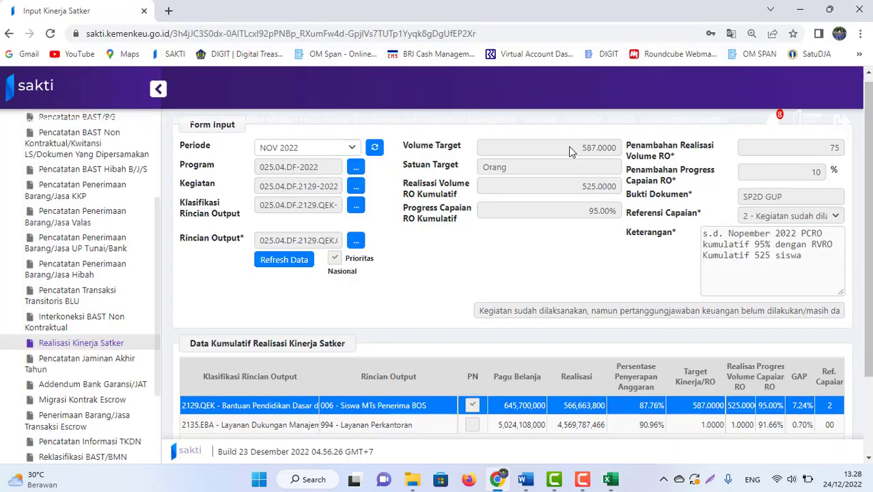
scroll(756, 321, down, 3)
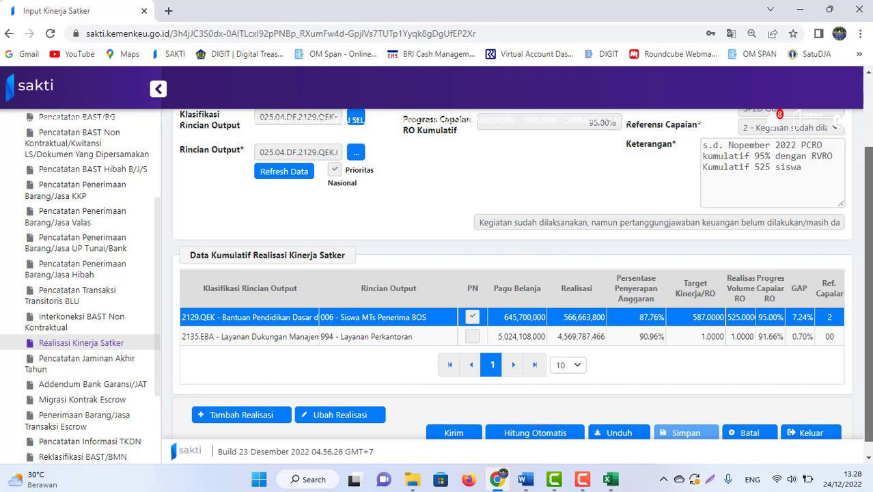
scroll(737, 314, up, 3)
key(alt+Tab)
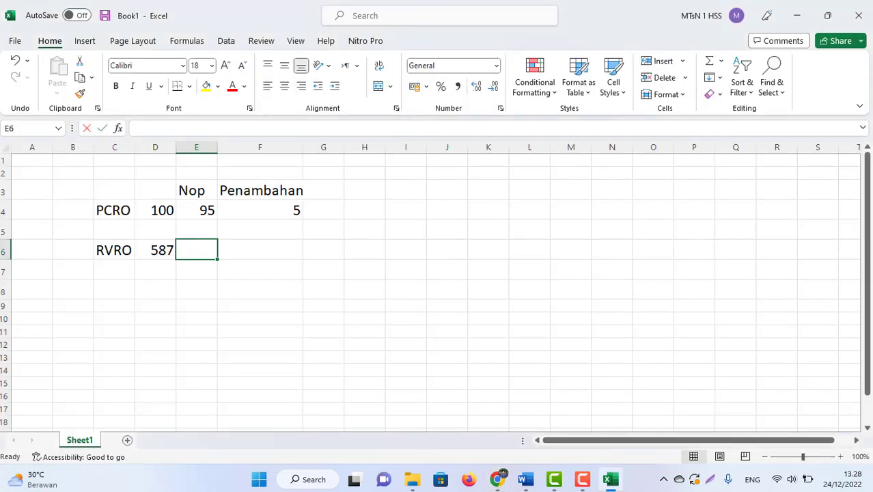
text(525)
key(Return)
Calculate the RVRO addition in F6 with =D6-E6, and select E6:F6 to check their sum against the target
click(225, 250)
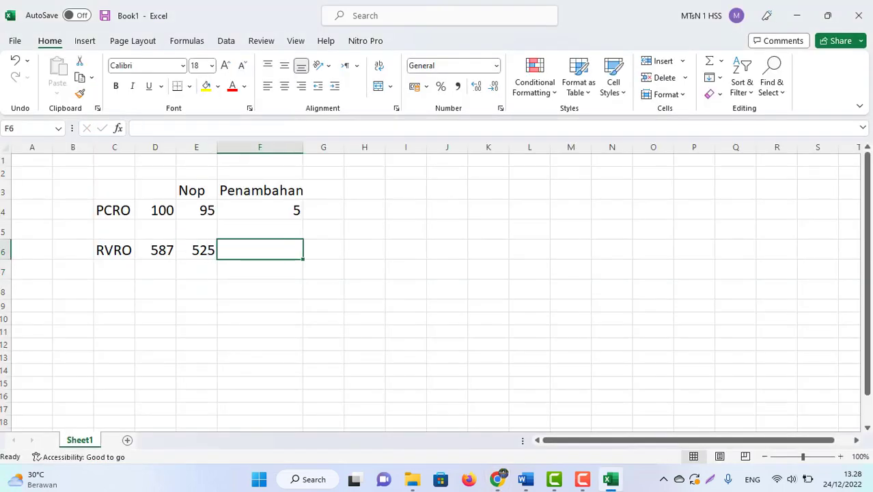
text(=)
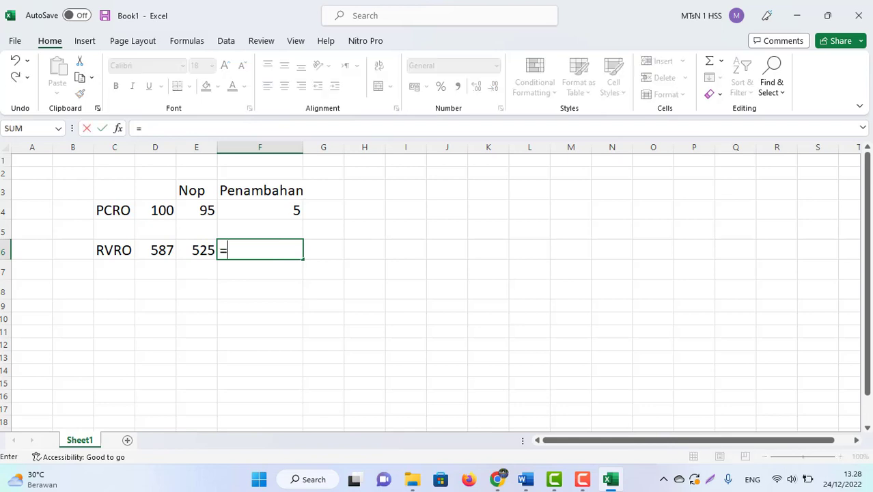
click(159, 254)
text(-)
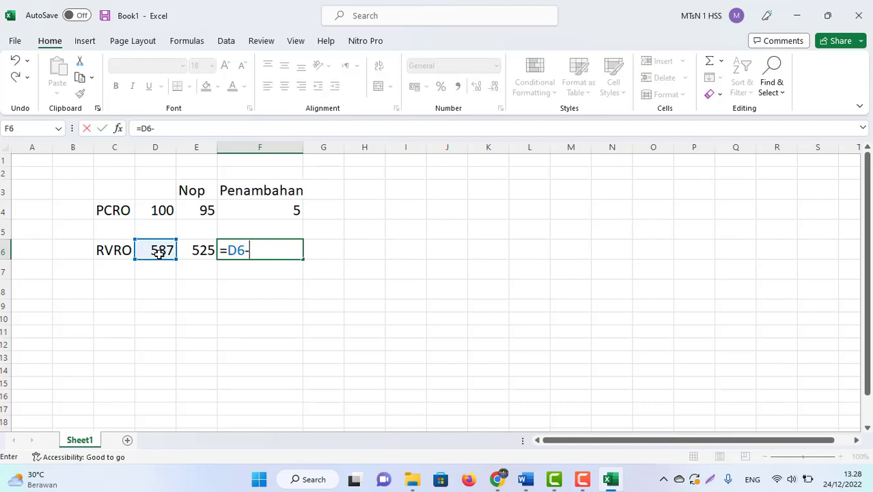
click(194, 250)
key(Return)
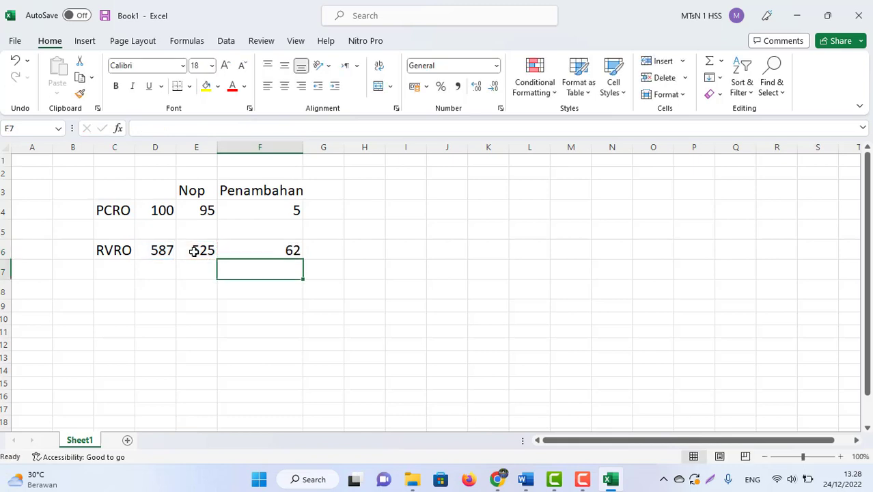
key(Up)
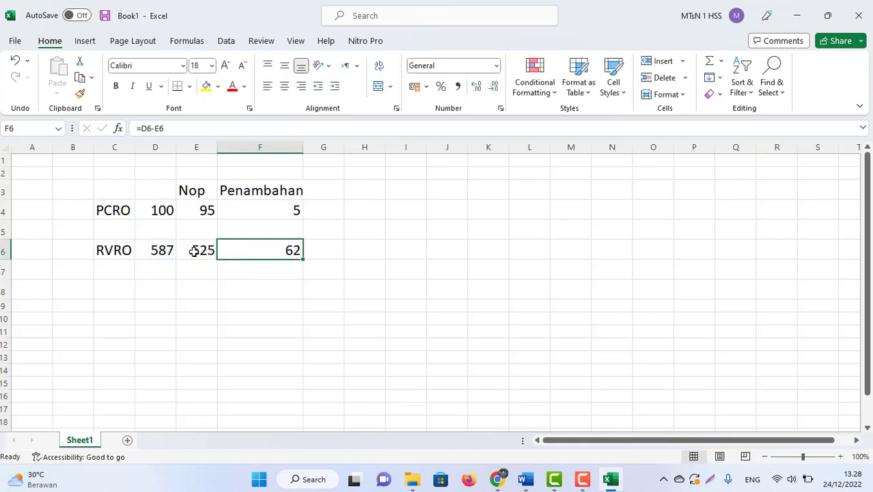
click(194, 251)
key(shift+Right)
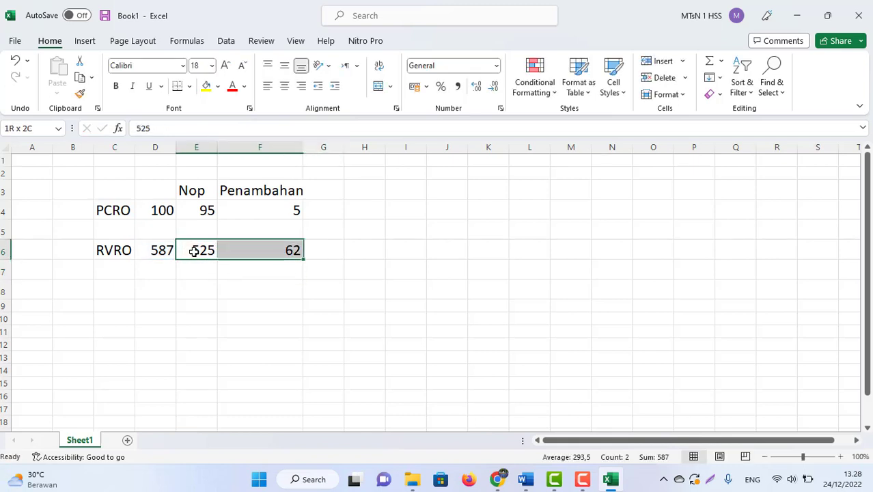
In SAKTI, set Periode to DES 2022, select the Siswa MTs Penerima BOS row and start adding a realisation
key(Left)
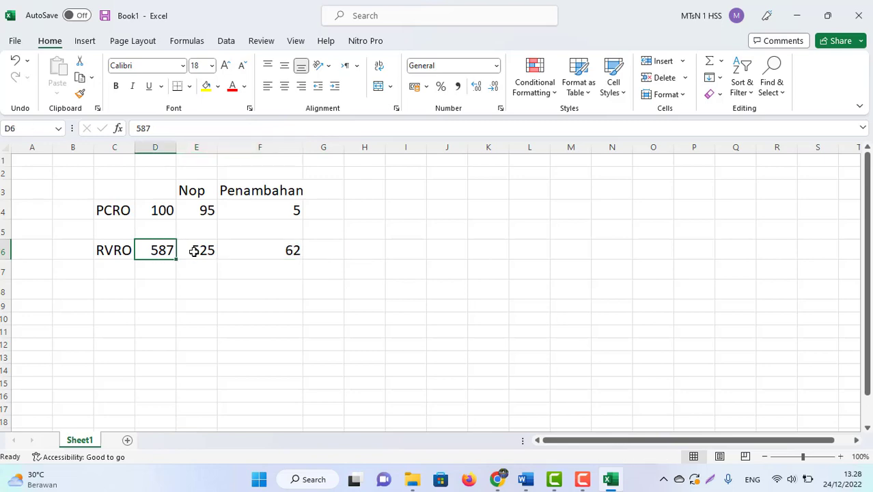
click(498, 480)
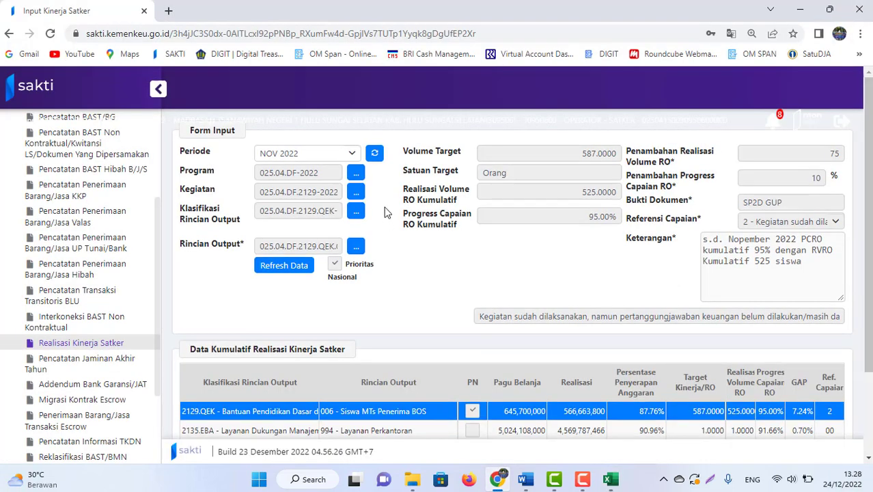
click(355, 158)
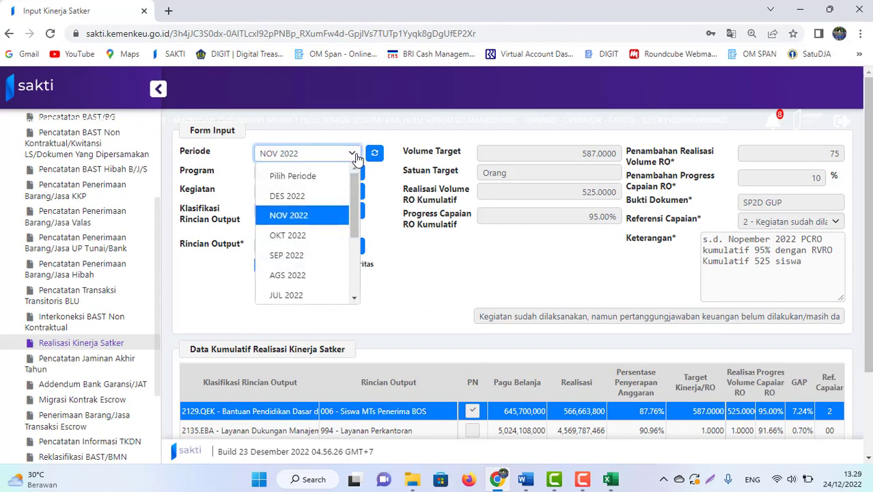
click(287, 196)
scroll(580, 312, down, 2)
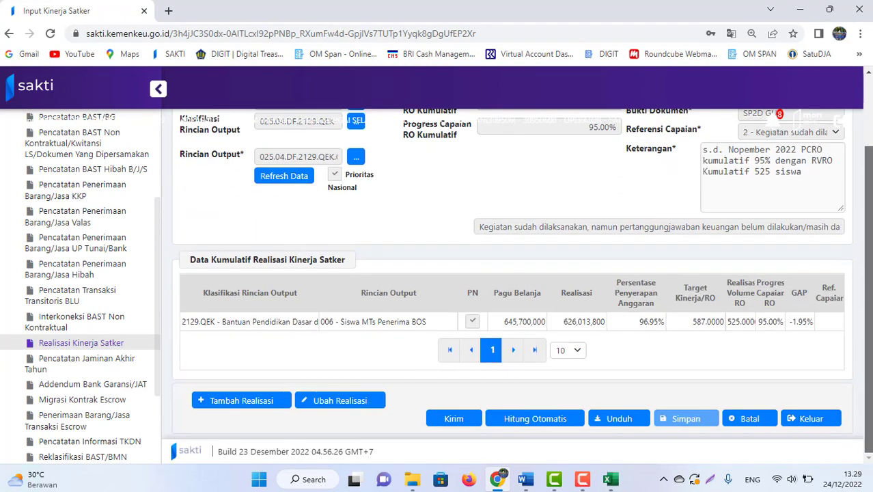
click(439, 327)
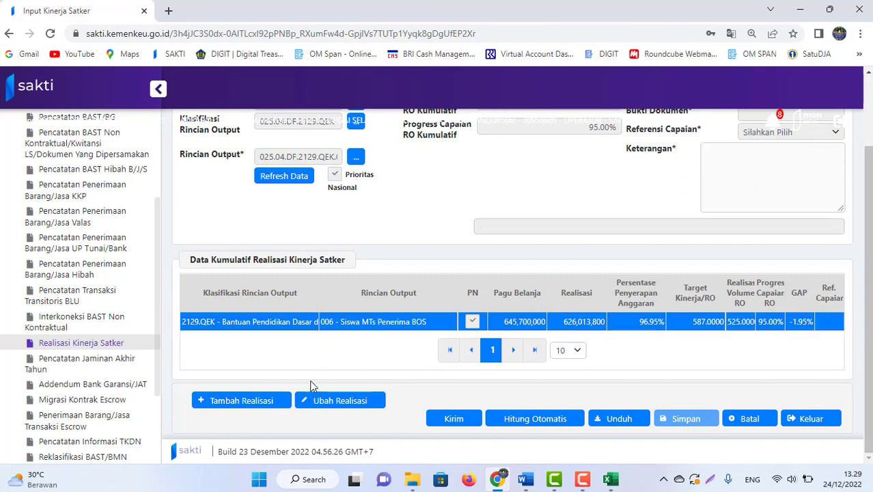
click(232, 408)
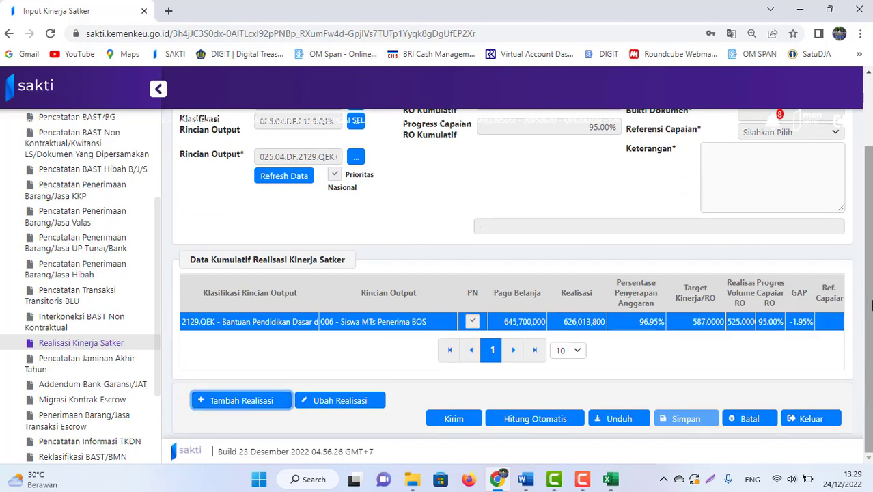
drag(872, 305, 871, 191)
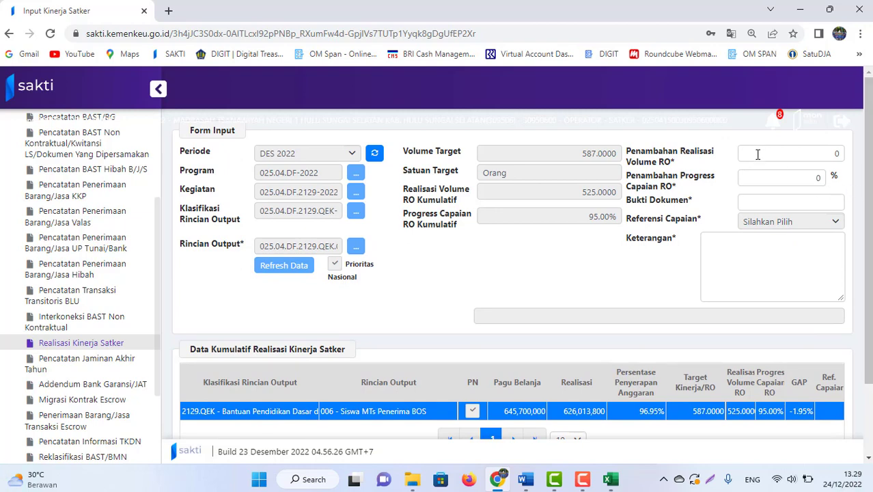
Look up the RVRO addition in the Excel sheet and enter 62 as Penambahan Realisasi Volume RO in SAKTI
key(alt+Tab)
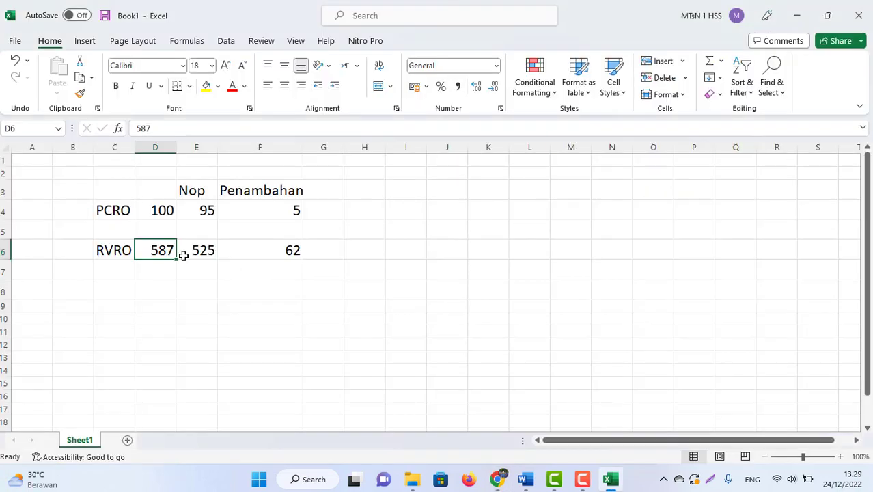
click(292, 249)
key(alt+Tab)
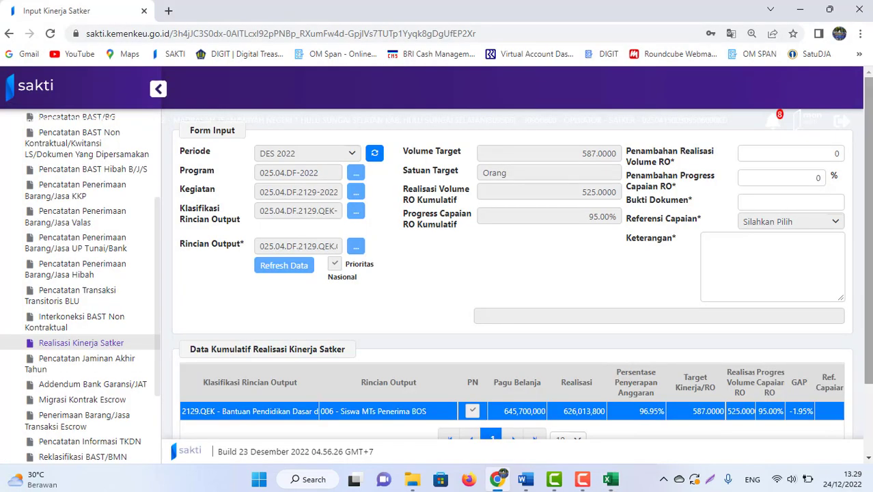
click(814, 153)
text(62)
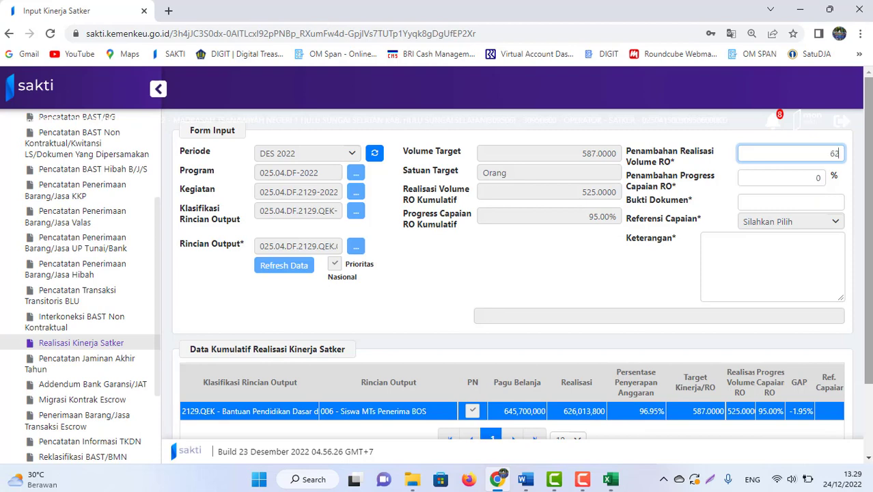
Look up the PCRO addition in the Excel sheet and set Penambahan Progress Capaian RO in SAKTI to 5%
click(781, 181)
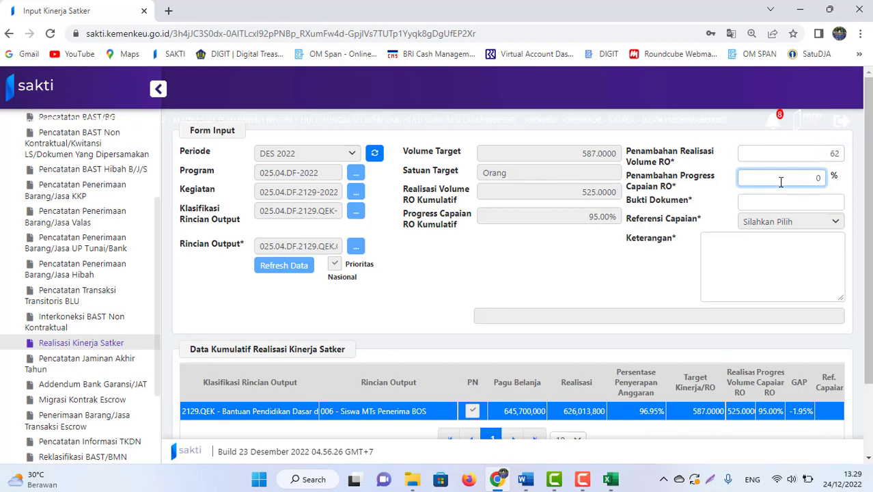
key(alt+Tab)
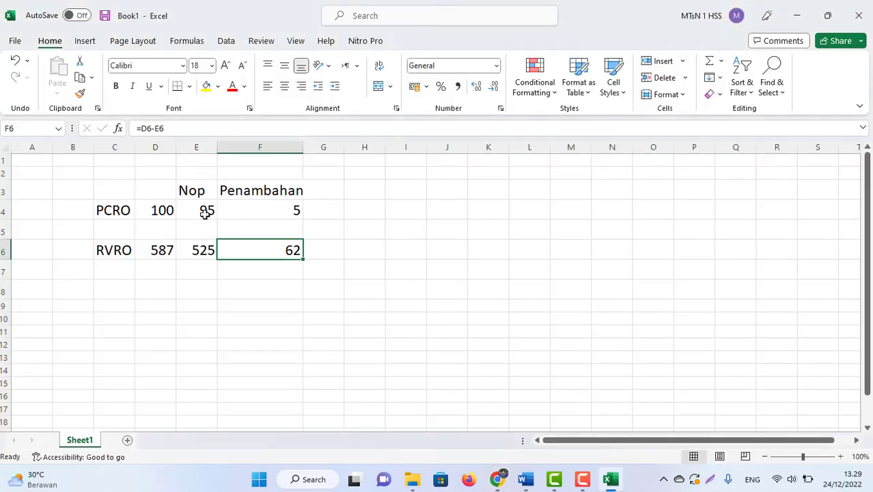
click(286, 215)
key(alt+Tab)
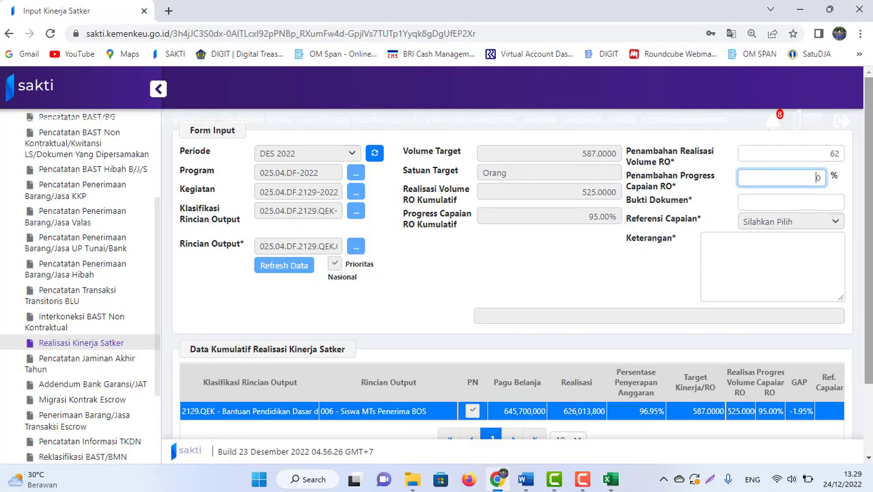
key(BackSpace)
text(5)
Enter SP2D as the Bukti Dokumen and view the Referensi Capaian field without choosing a code
click(790, 206)
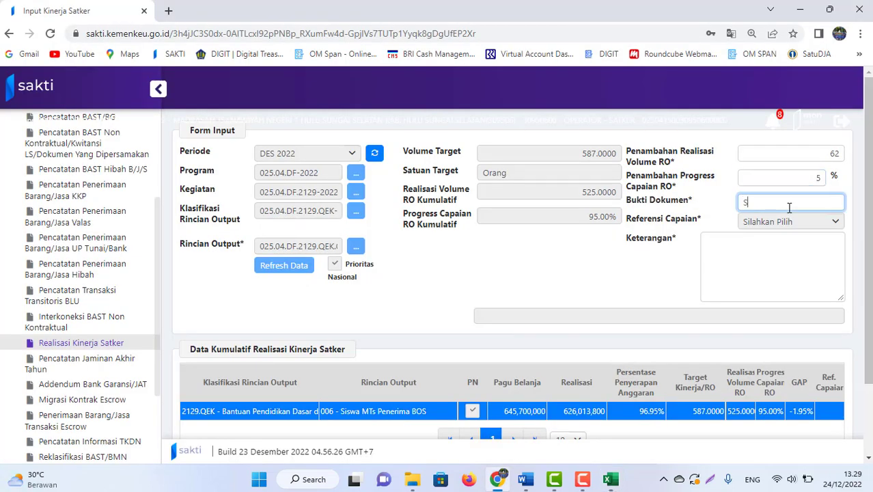
text(SP2D)
click(822, 227)
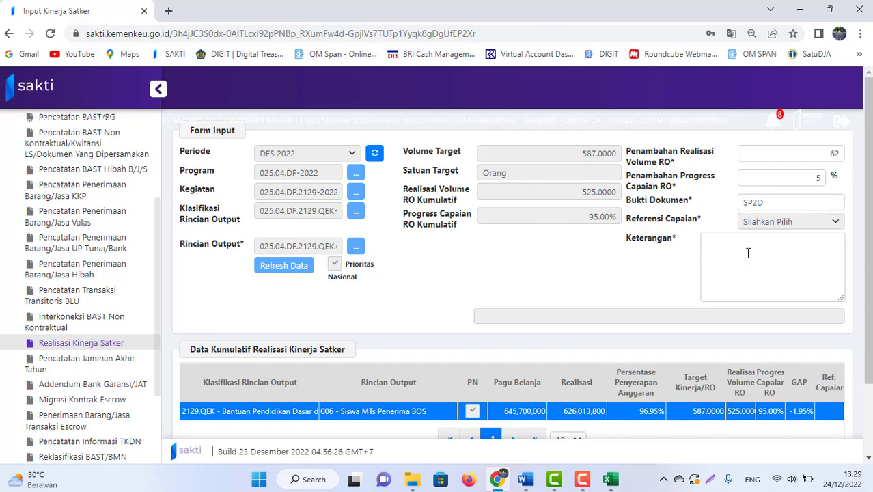
drag(869, 186, 870, 215)
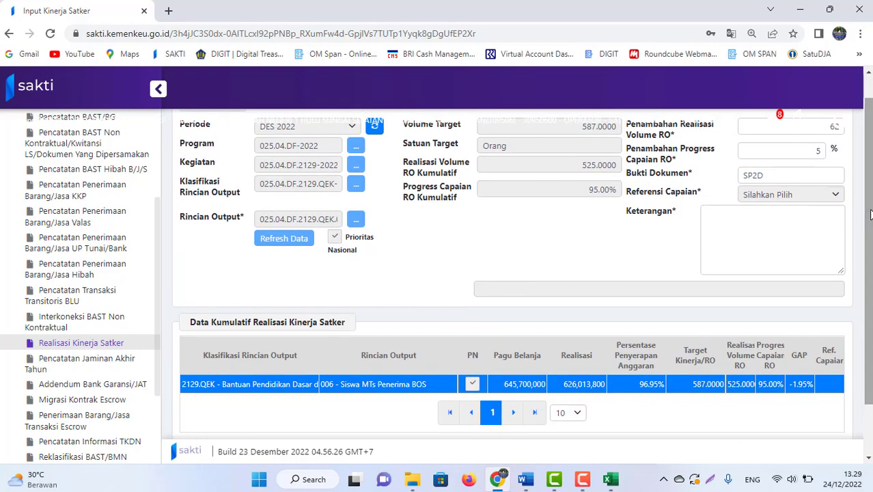
Read point e of the Word guide on anomaly/GAP reference codes, highlighting the code 99 that should be avoided
mouse_move(524, 479)
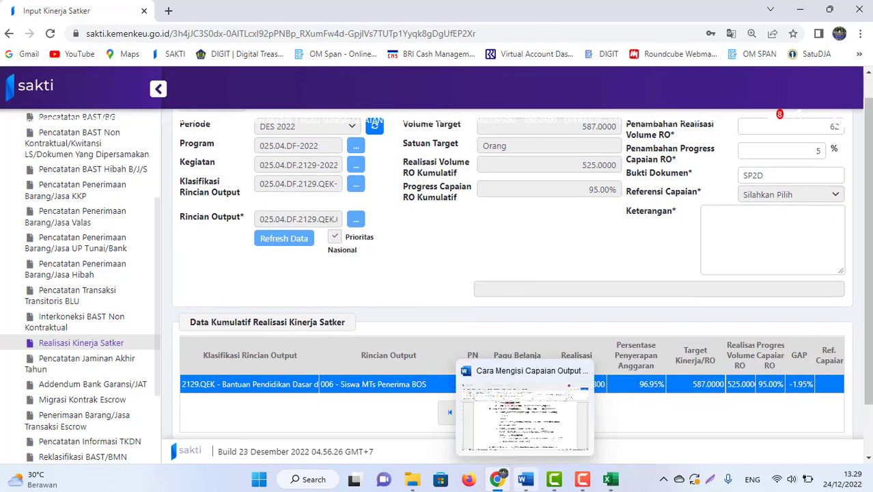
click(536, 427)
drag(871, 277, 872, 257)
scroll(363, 217, down, 5)
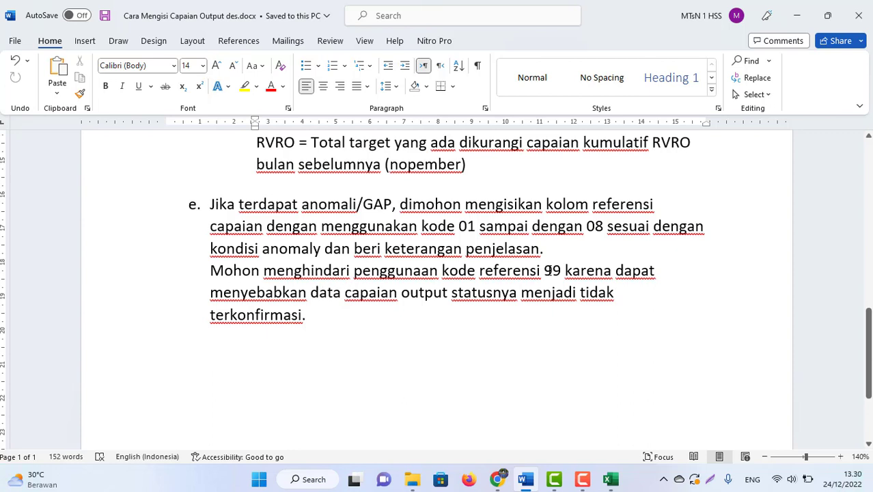
drag(562, 272, 544, 273)
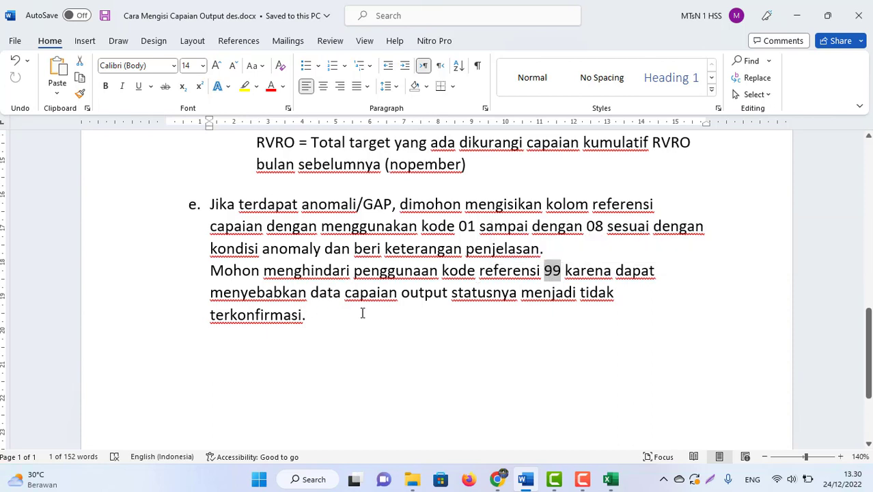
click(483, 308)
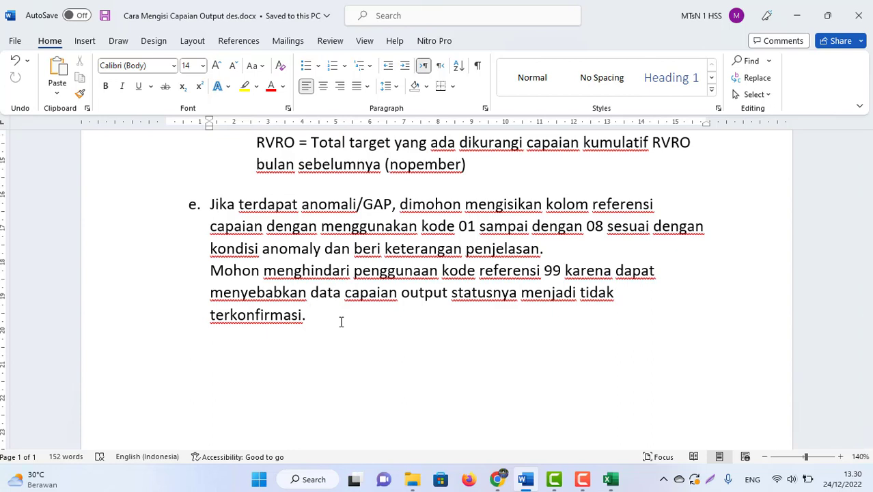
key(alt)
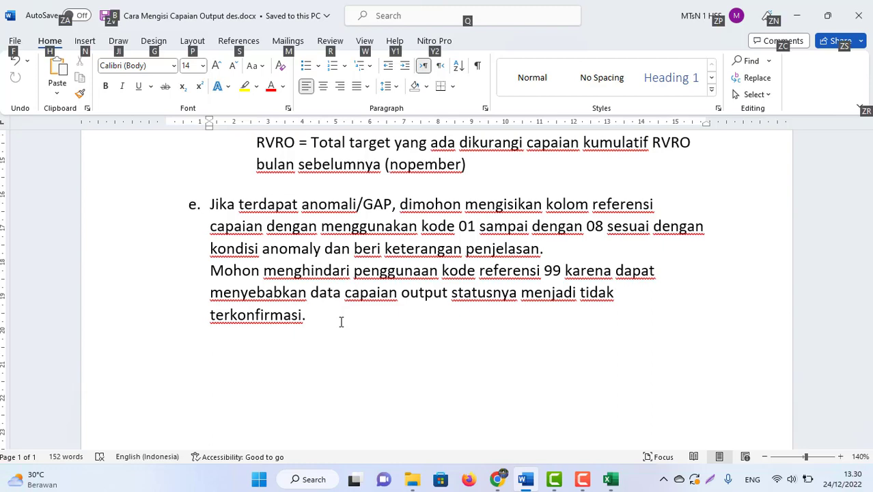
Switch back to the SAKTI form and open the BOS output's Keterangan field for editing
key(alt+Tab)
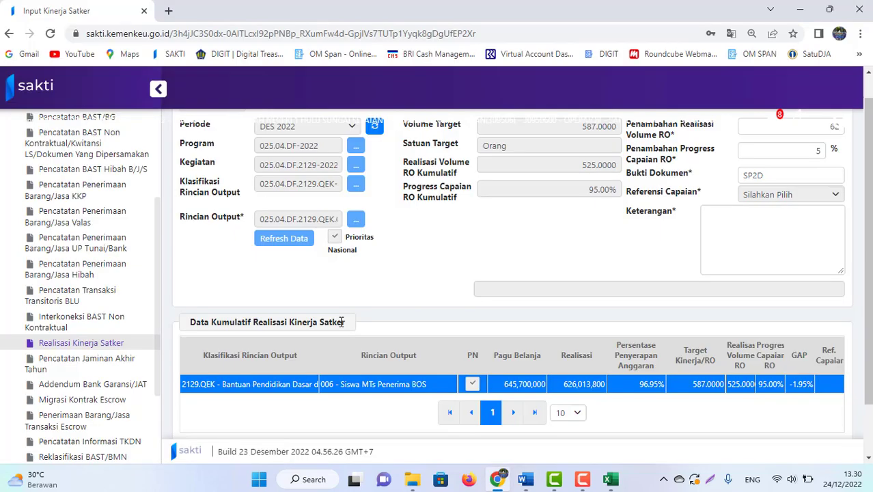
click(747, 235)
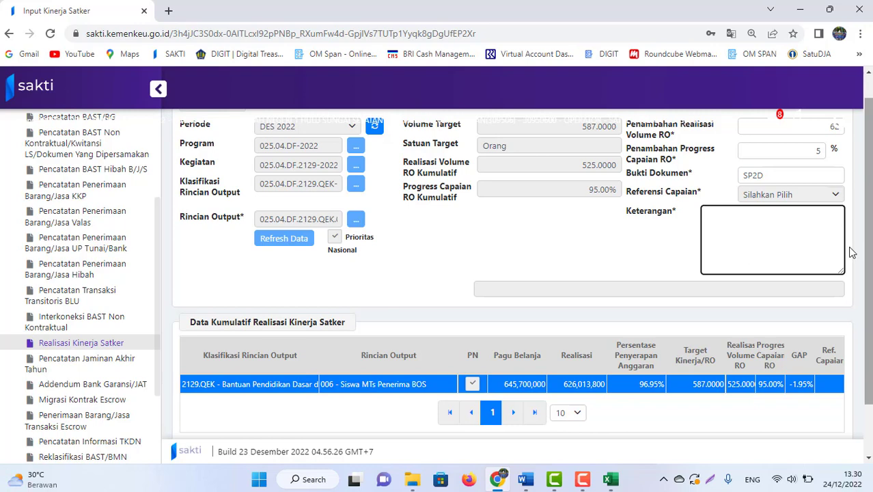
click(582, 479)
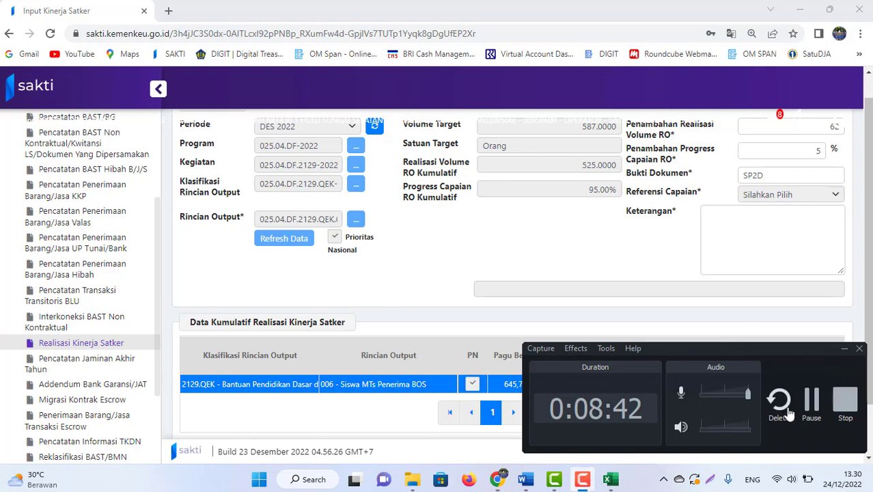
click(812, 401)
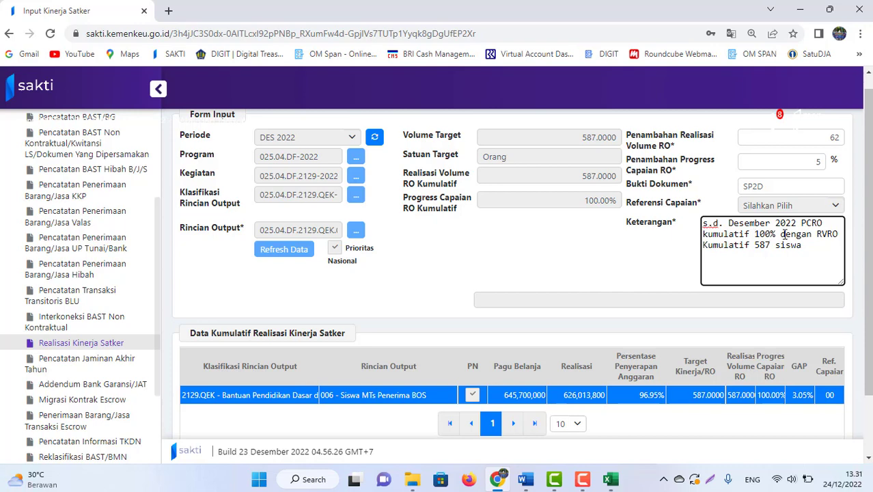
Check the cumulative PCRO and RVRO figures in the Keterangan text against the BOS output's Volume Target
drag(777, 234, 755, 234)
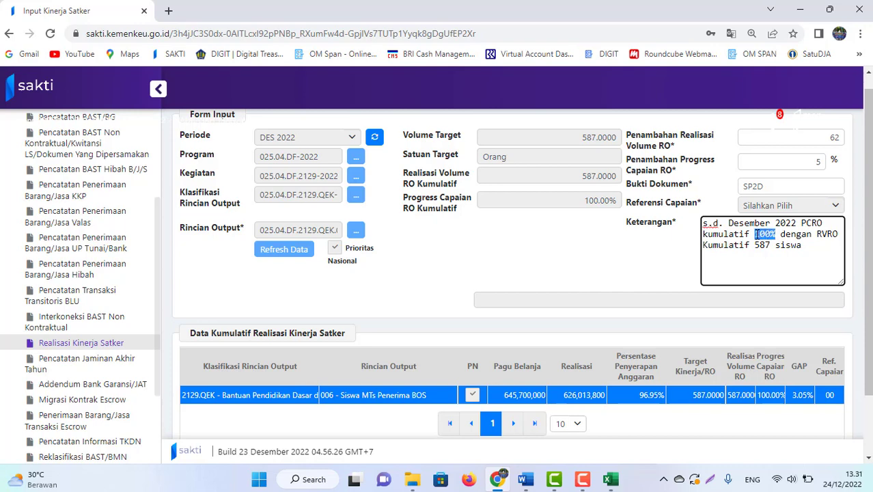
click(797, 235)
drag(566, 137, 617, 140)
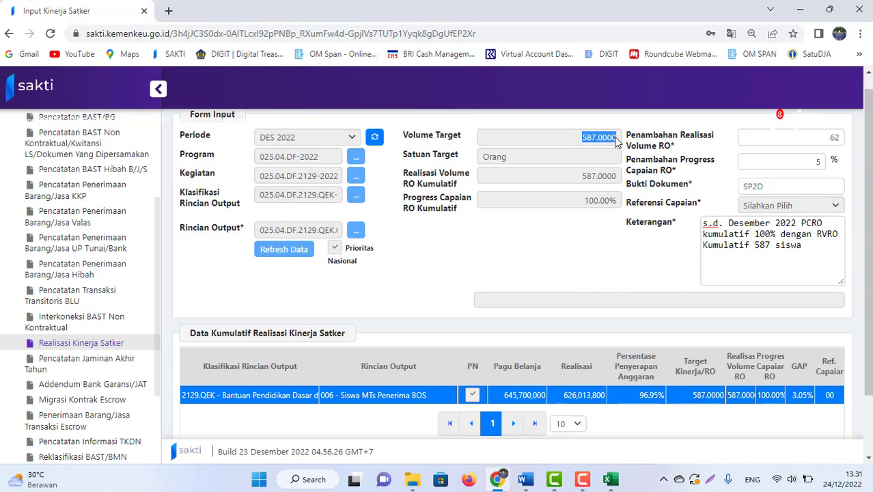
click(776, 245)
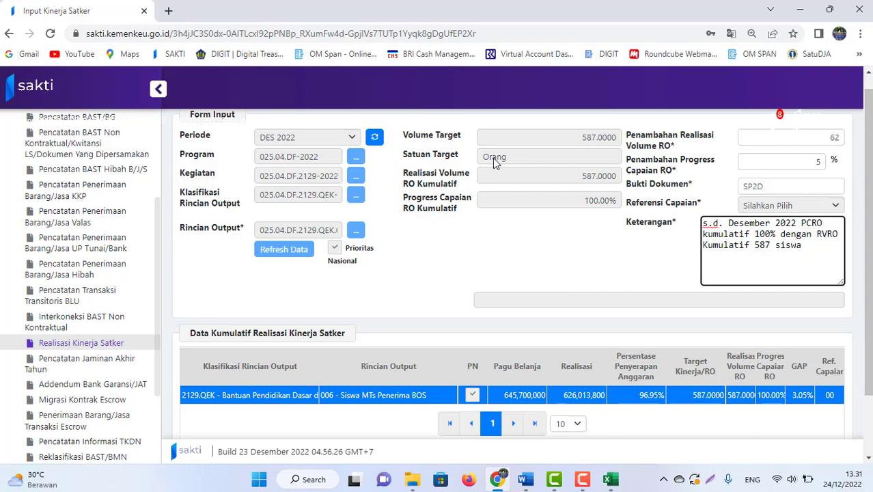
Save the BOS output's December 2022 realisation and close the resulting message
scroll(512, 273, down, 1)
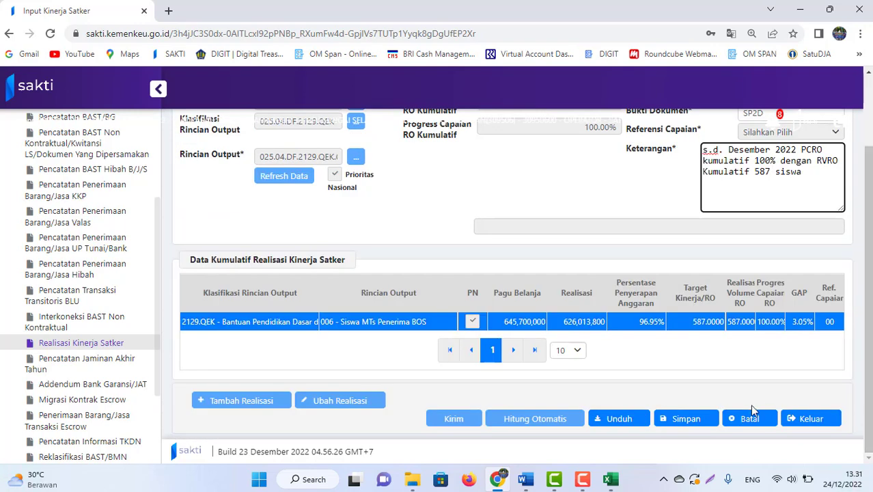
click(678, 425)
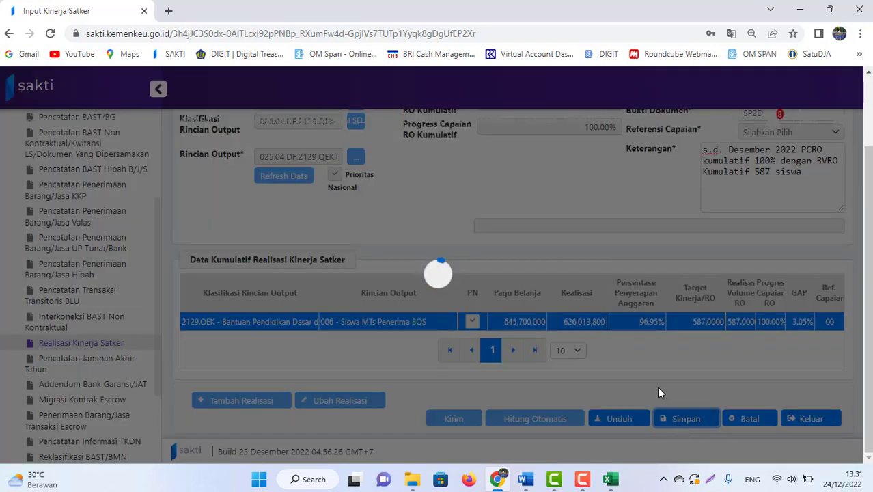
click(521, 295)
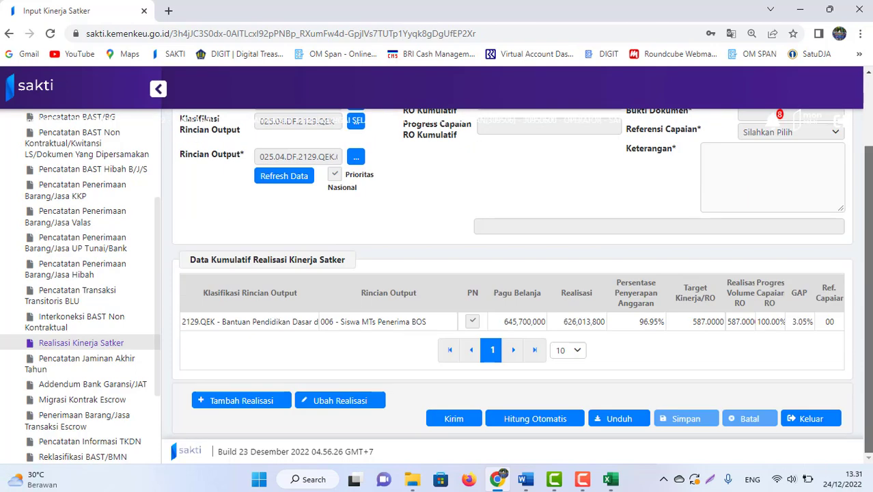
Reselect the saved BOS row and review its target, cumulative volume, progress, GAP and reference code
click(627, 321)
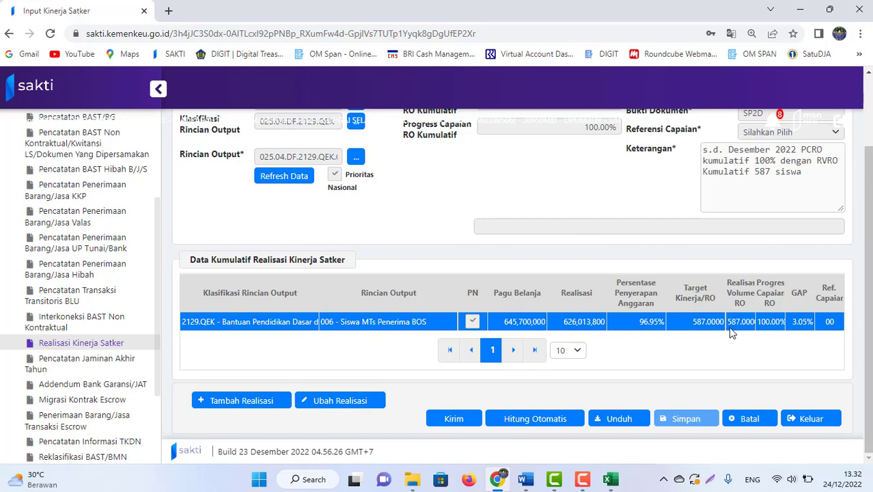
scroll(670, 259, up, 3)
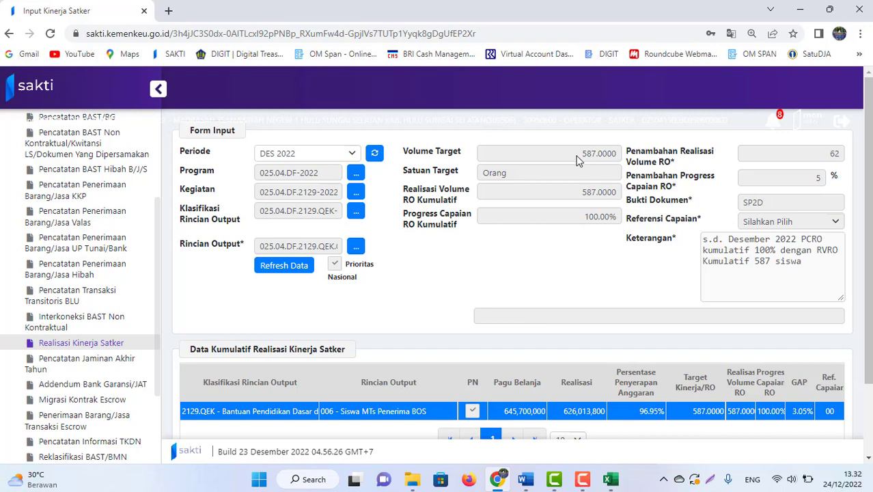
scroll(683, 273, down, 3)
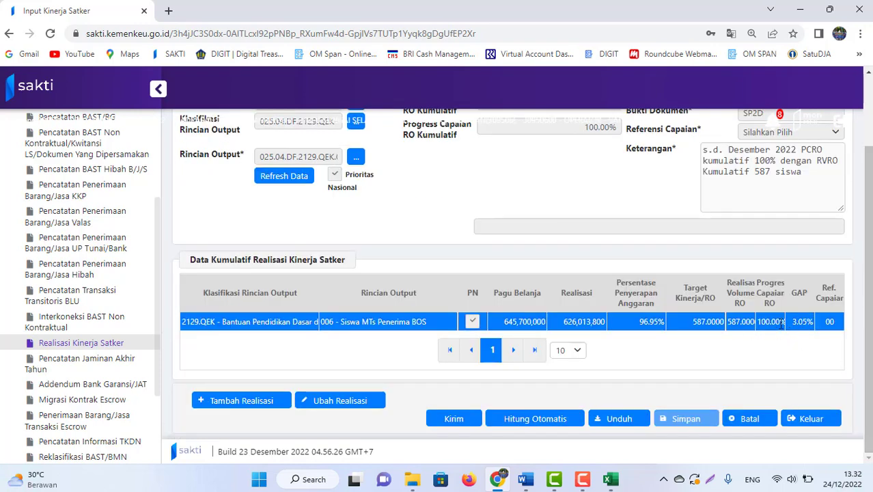
scroll(774, 325, up, 3)
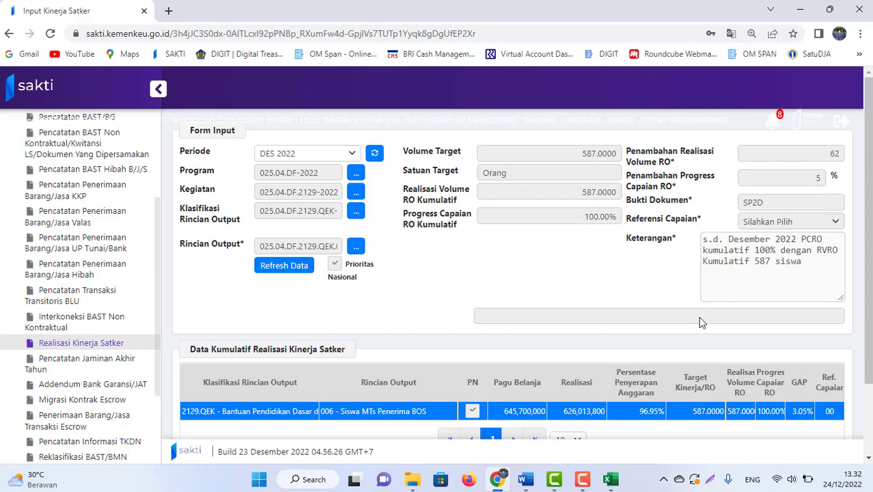
Switch to the Word guide, review the manual PCRO and RVRO formulas in section d, and return to the SAKTI form
click(526, 480)
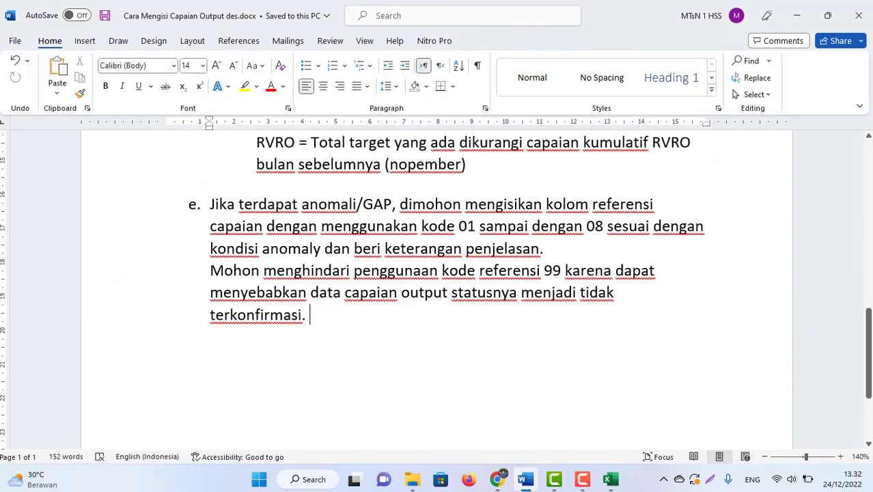
scroll(523, 200, up, 3)
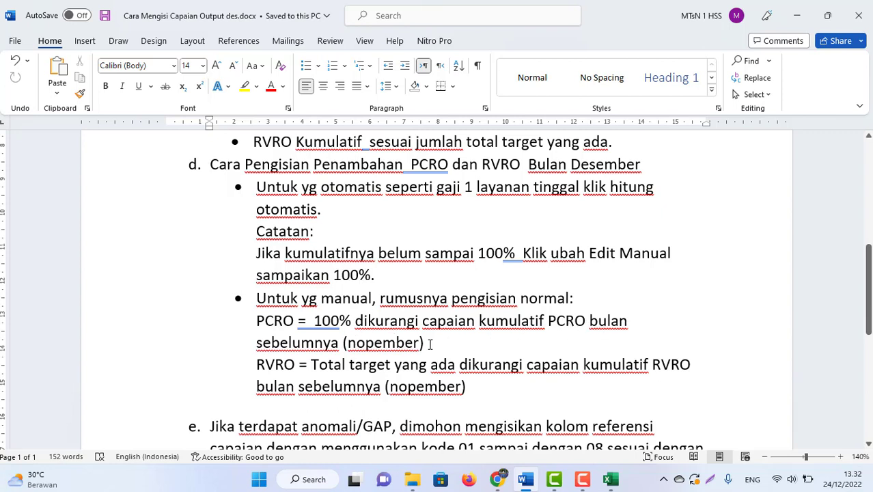
drag(424, 343, 320, 321)
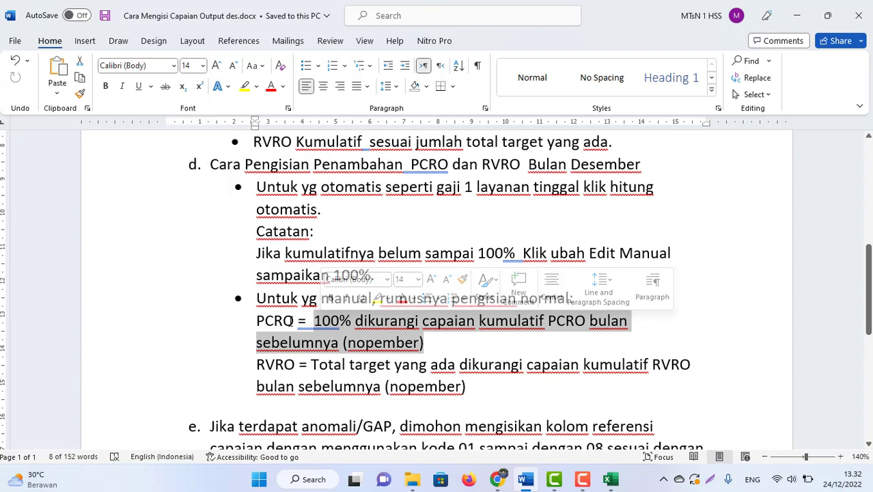
click(321, 404)
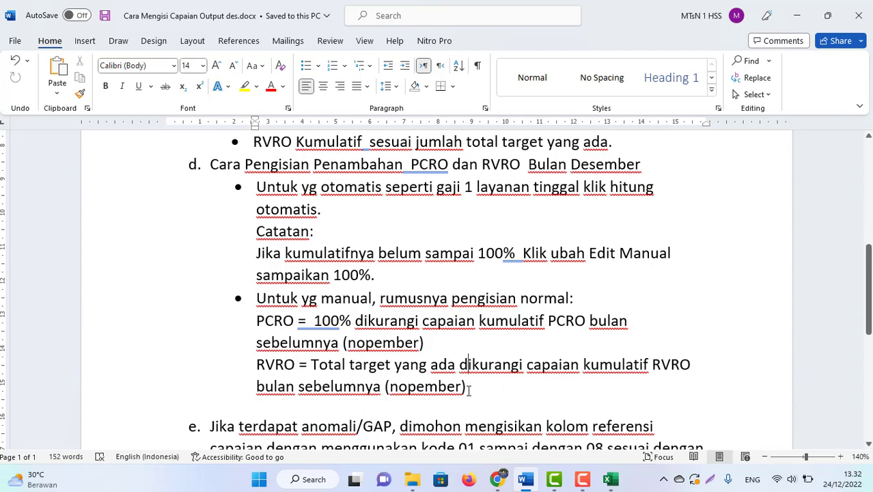
click(498, 479)
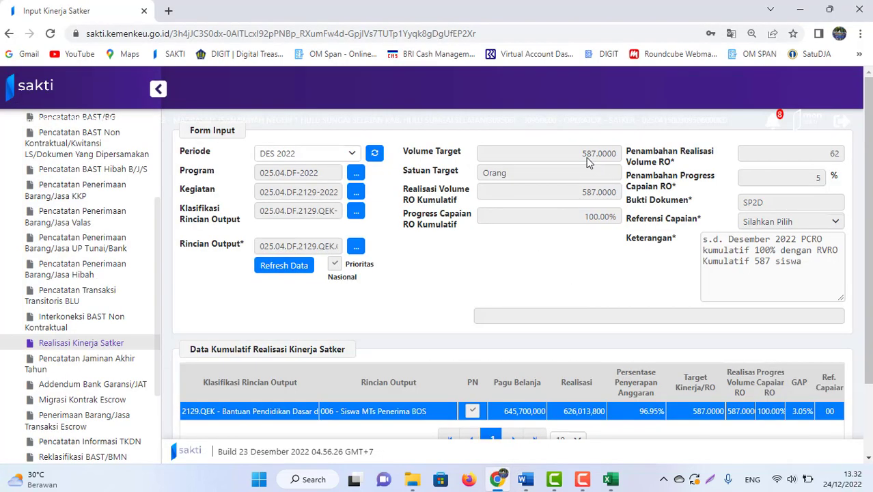
Return to the Word guide and review its instructions from the title through the December PCRO and RVRO filling rules
key(alt+Tab)
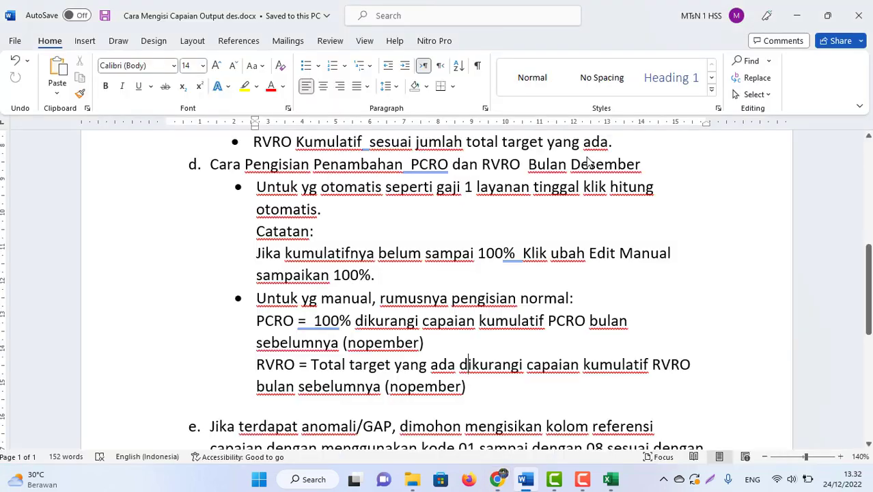
scroll(870, 176, up, 12)
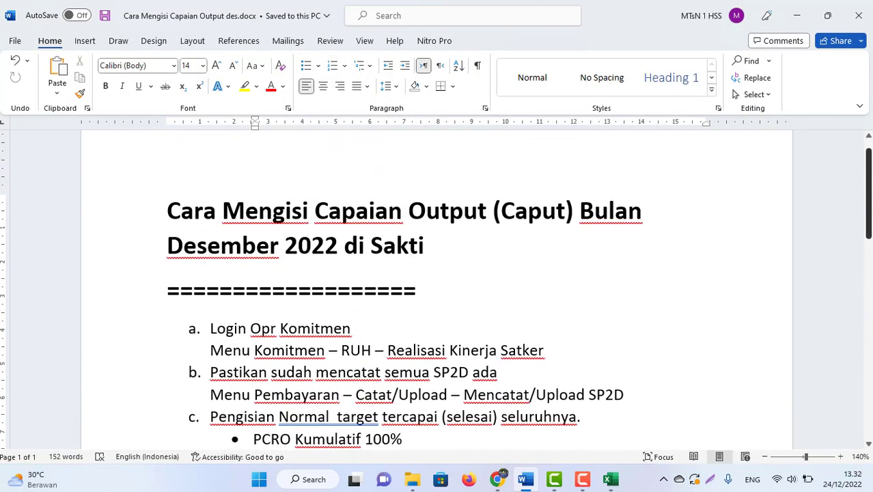
scroll(870, 176, down, 10)
scroll(869, 277, up, 10)
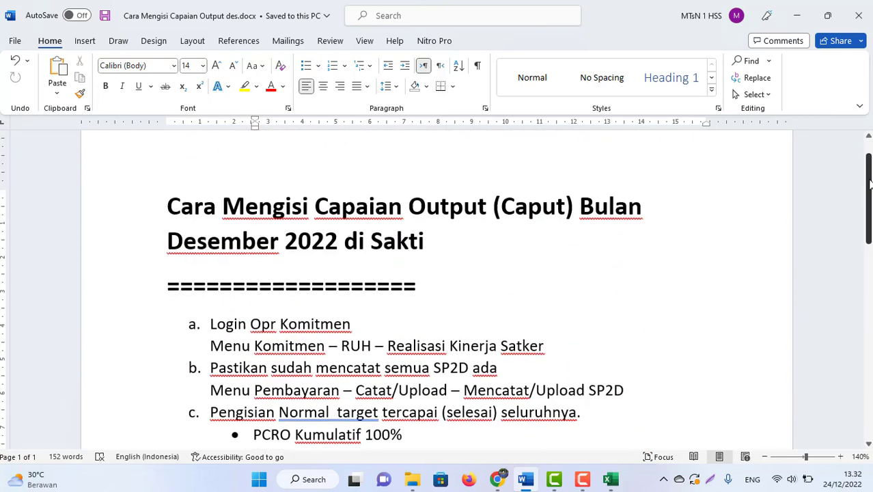
scroll(869, 276, down, 6)
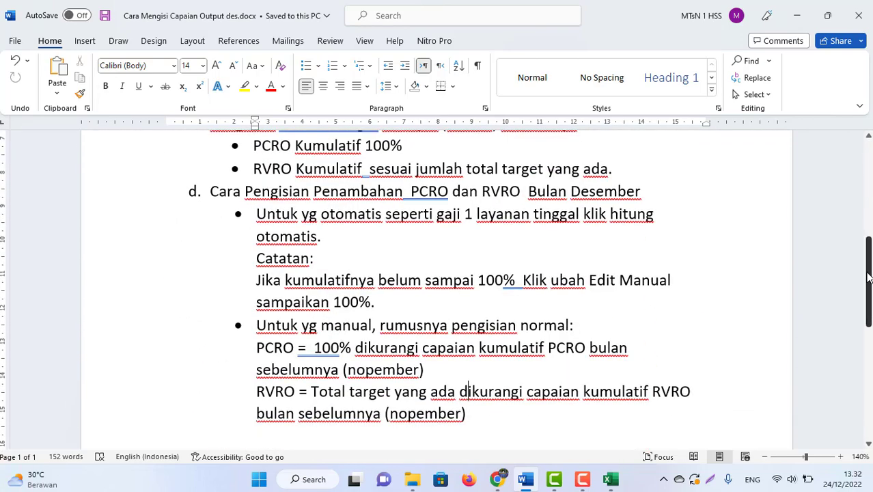
scroll(869, 277, down, 1)
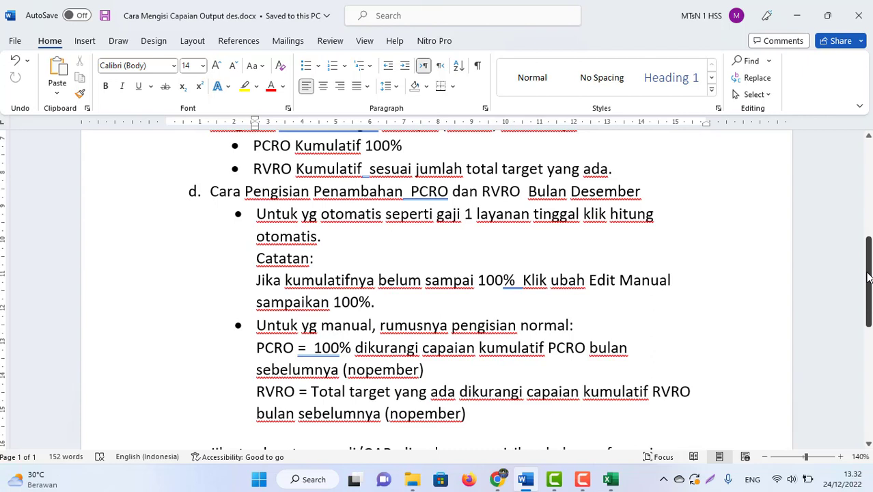